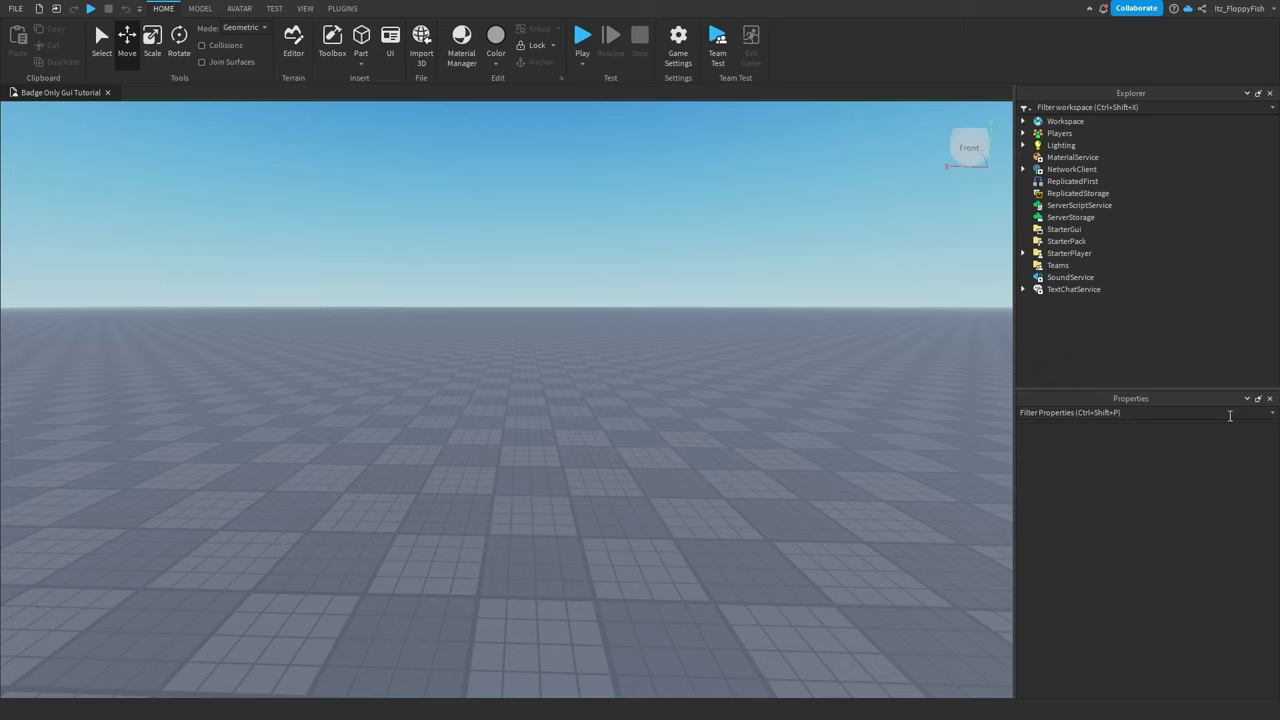
From the VIEW tab, move the Explorer panel to the left dock and back to the right
left_click(306, 9)
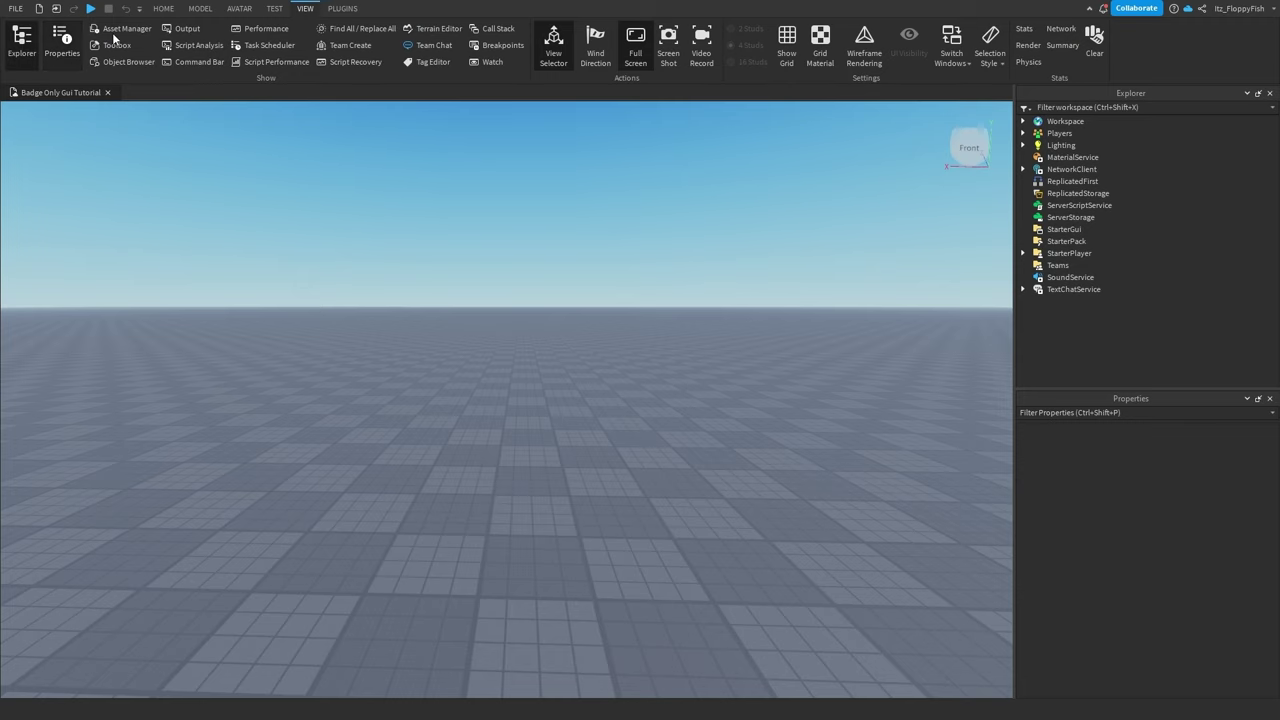
left_click_drag(1148, 92, 455, 390)
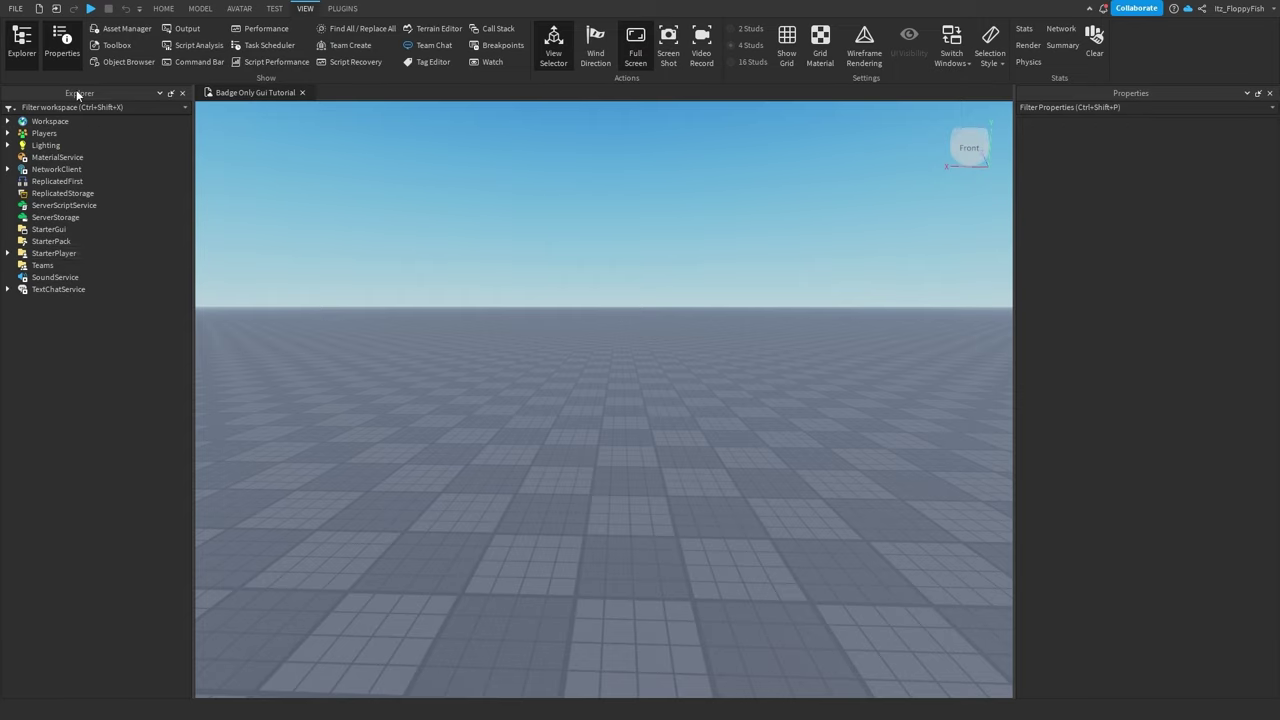
left_click_drag(78, 89, 1150, 362)
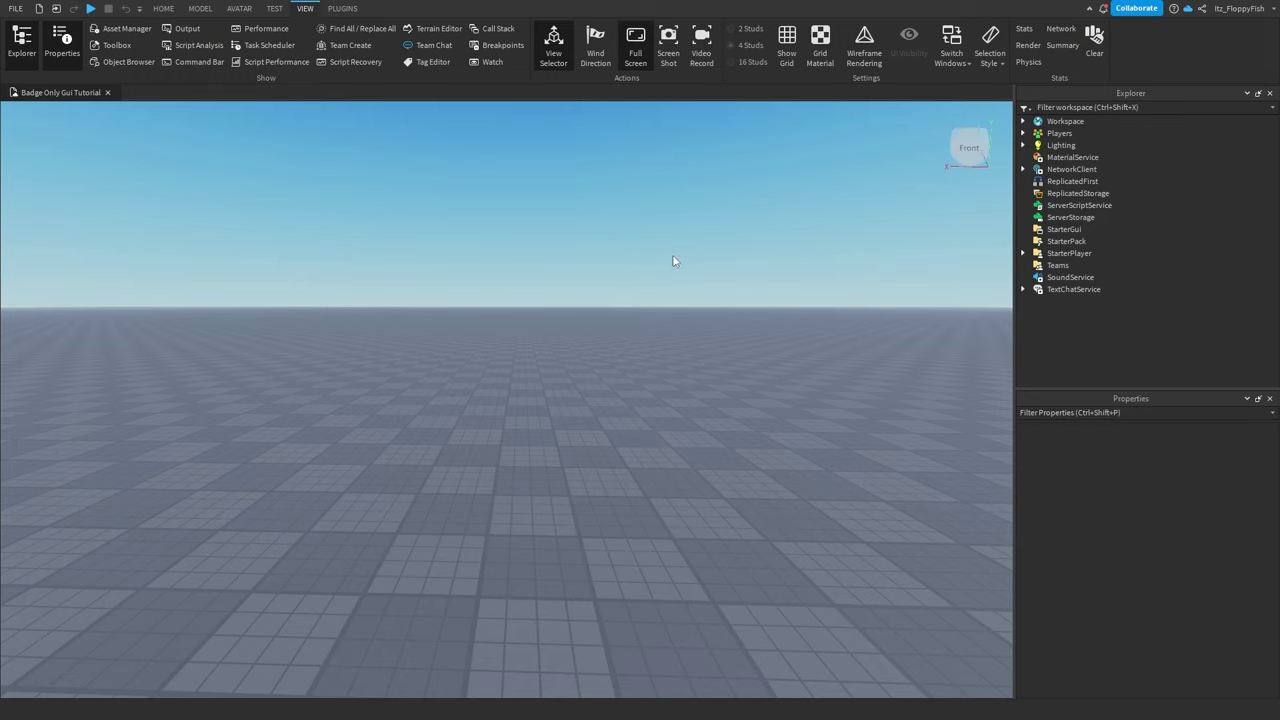
Insert a ScreenGui under StarterGui with a Frame stretched across the whole viewport
left_click(1091, 229)
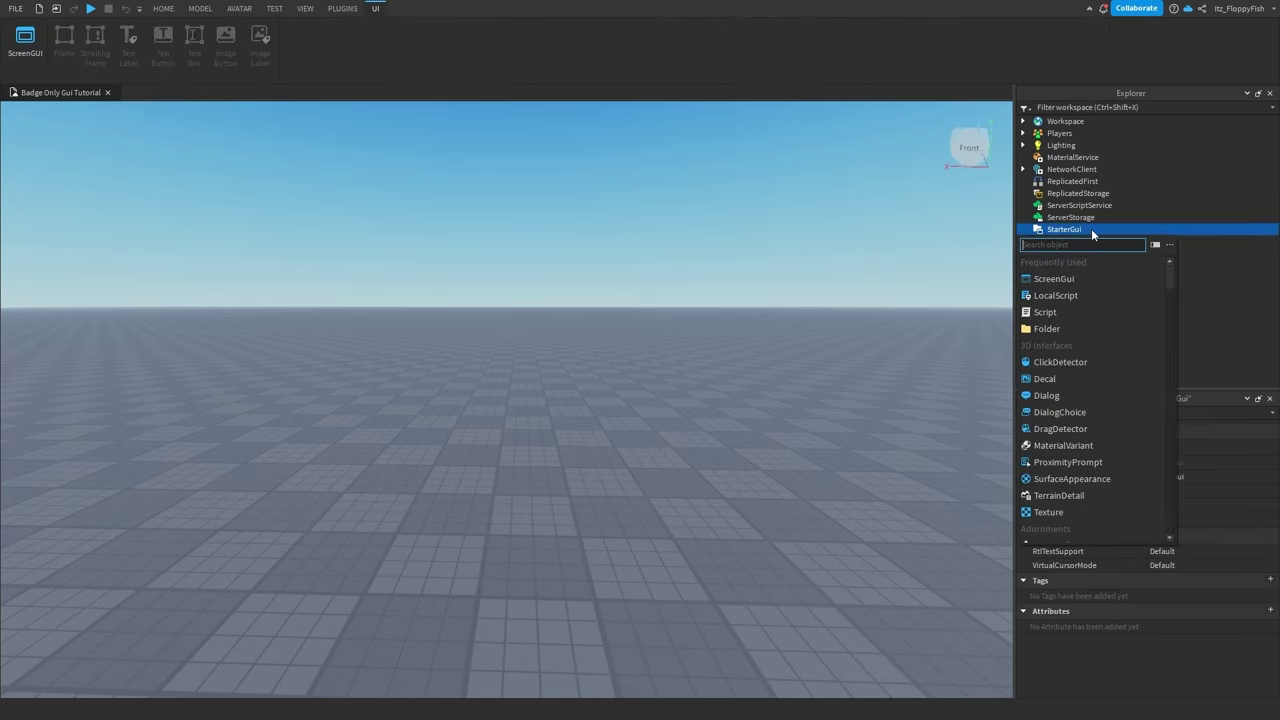
left_click(1055, 279)
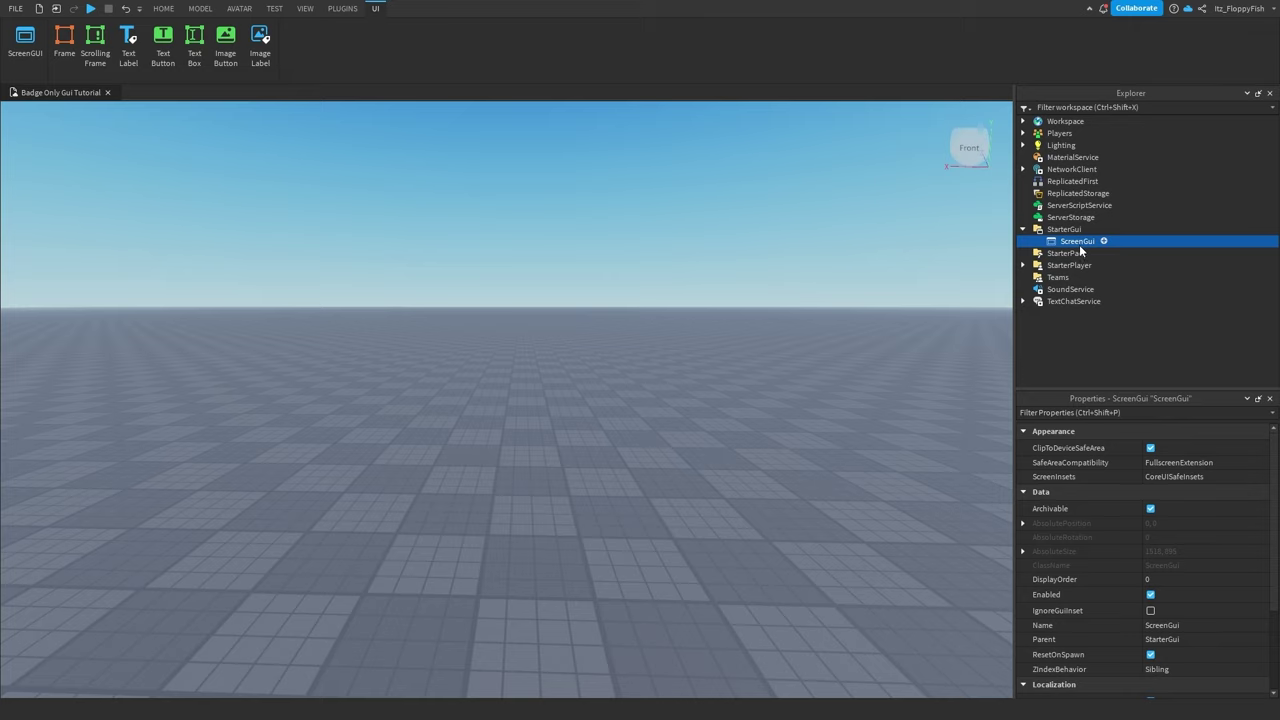
left_click(1104, 241)
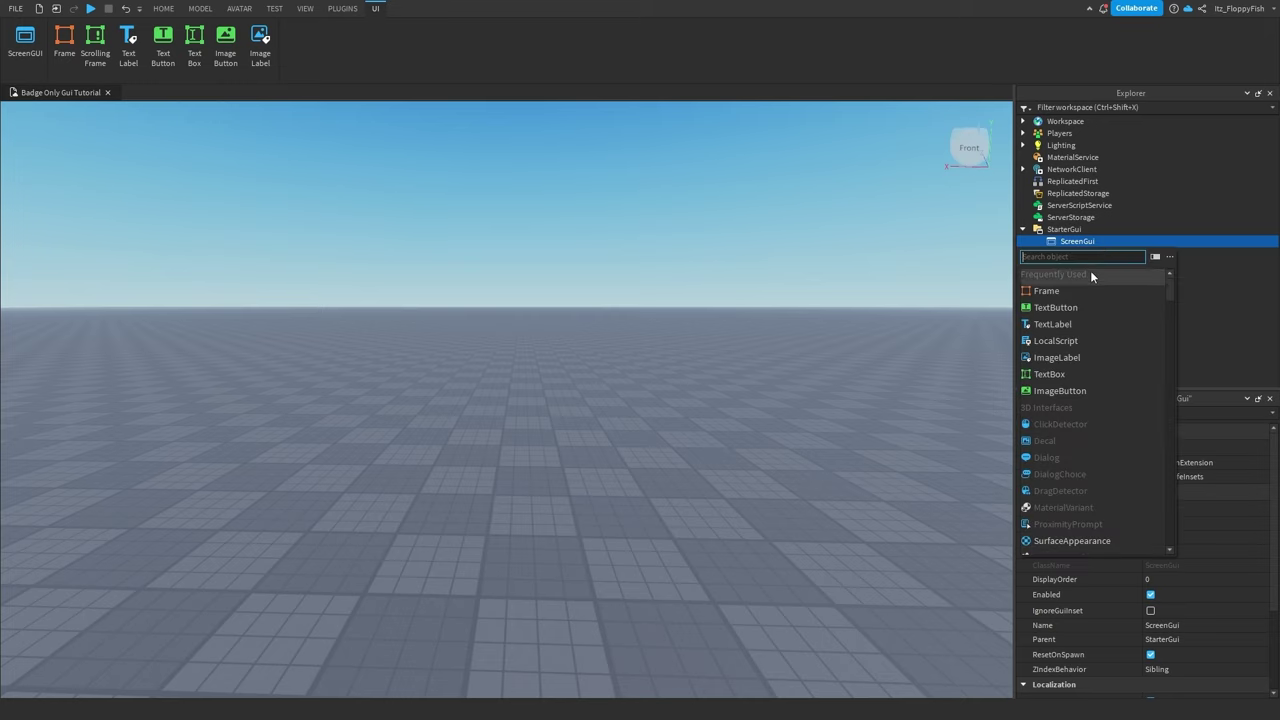
left_click(1046, 291)
left_click(66, 157)
left_click_drag(67, 167, 1006, 689)
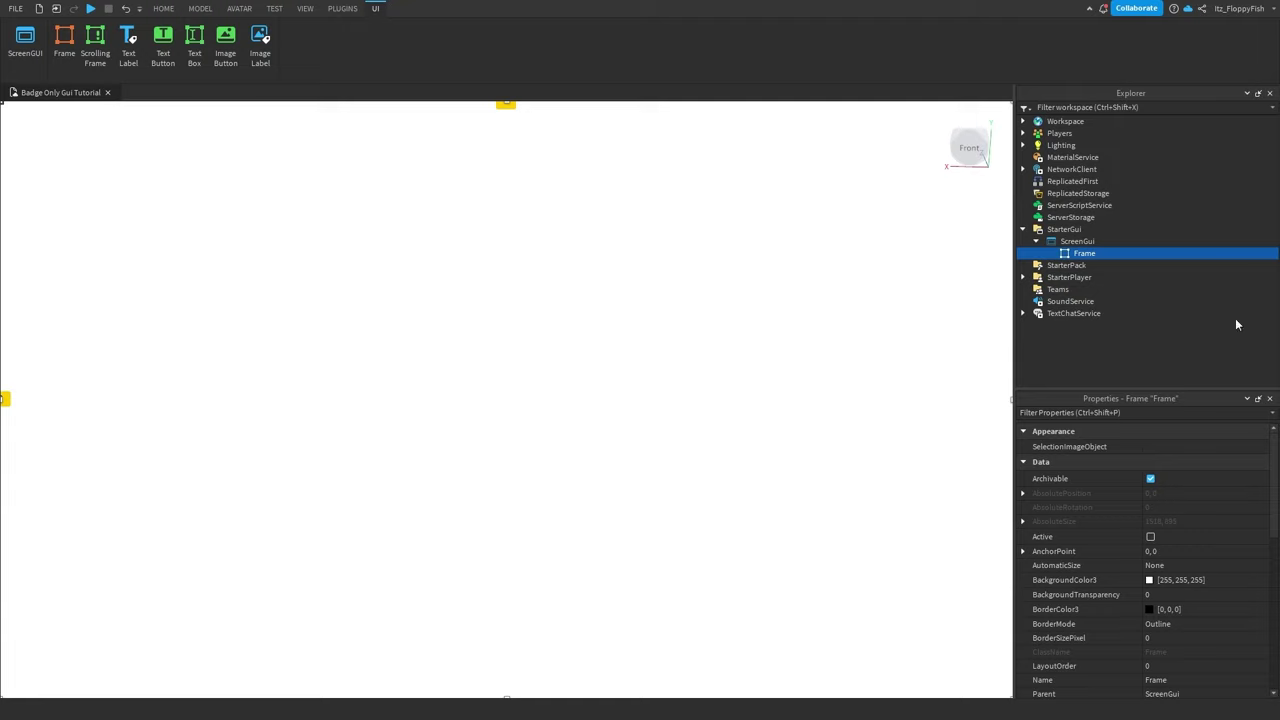
Set the Frame's BackgroundTransparency to 1
left_click(1158, 595)
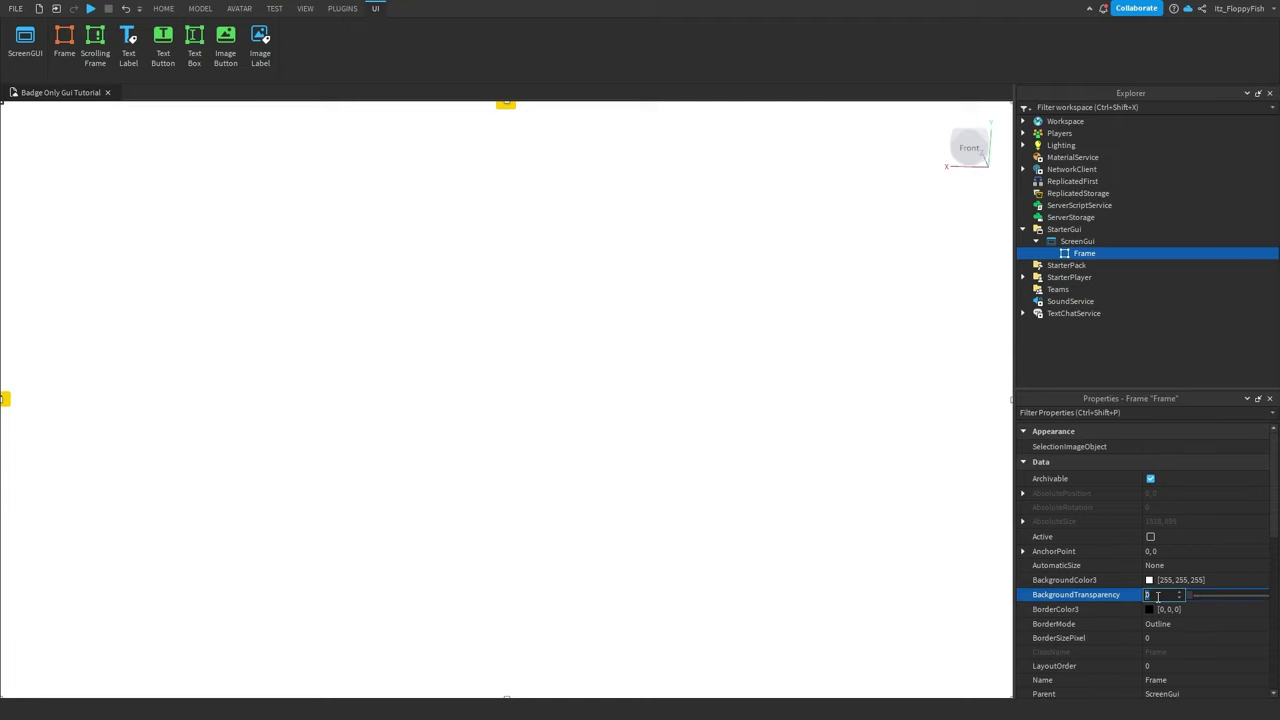
type("1")
key("Return")
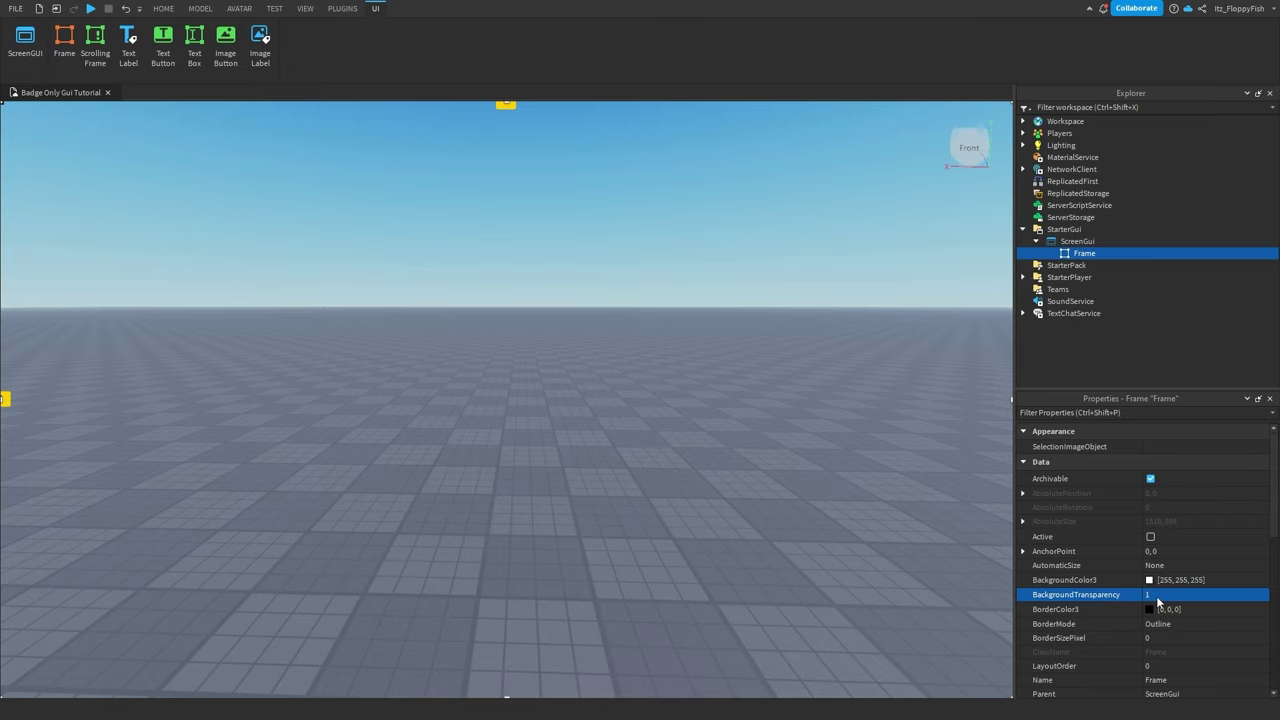
Insert a TextButton into the Frame and place it lower on the left side
left_click(1105, 253)
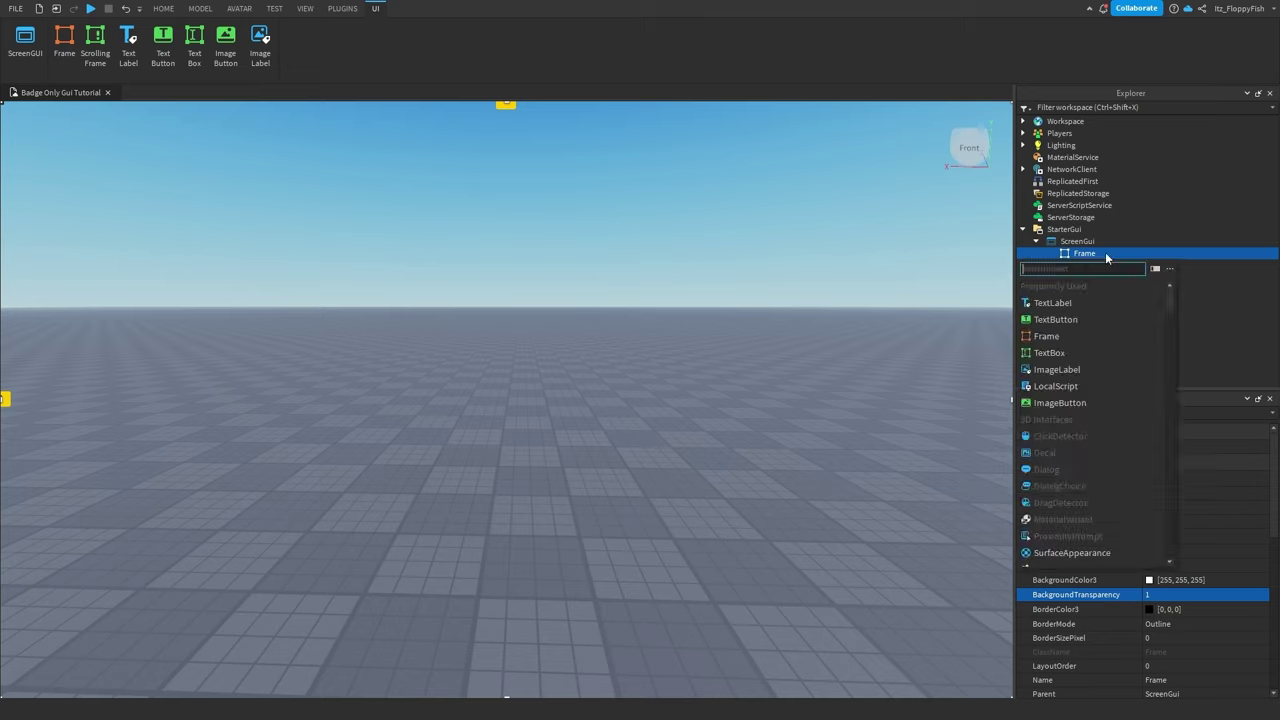
left_click(1090, 320)
left_click_drag(66, 129, 100, 489)
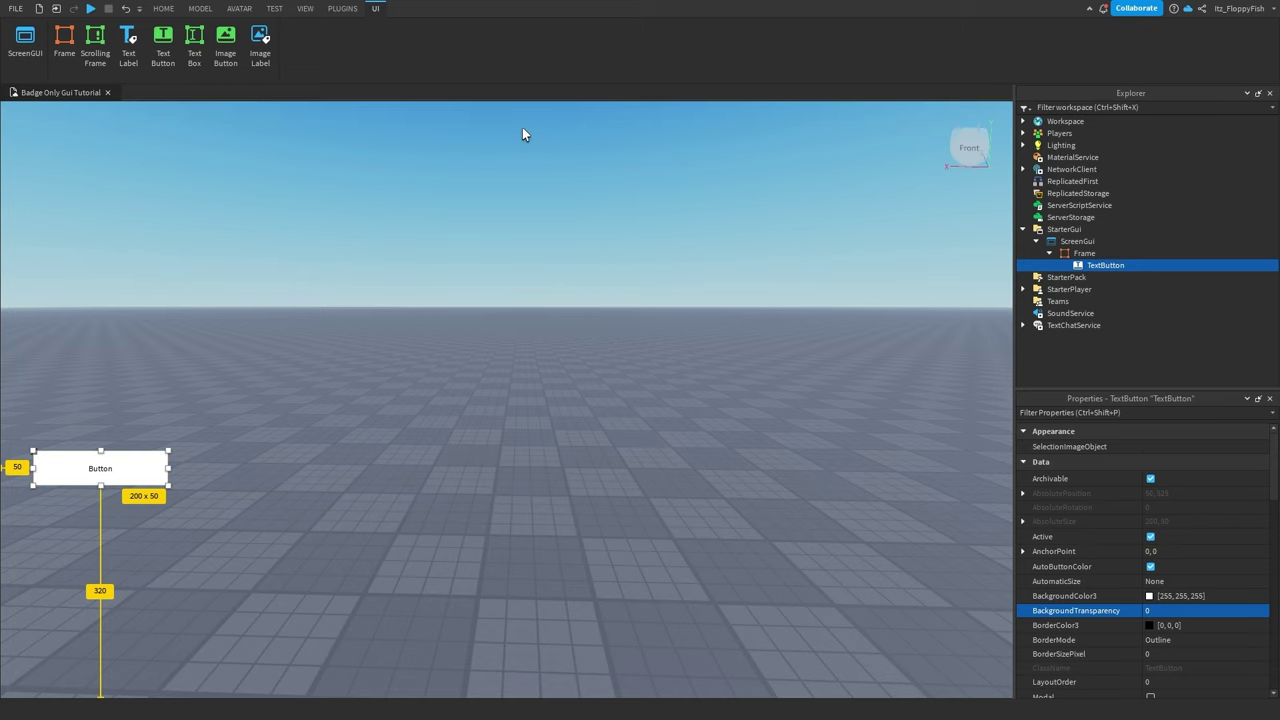
Change the Frame's Name property to MainFrame
left_click(1078, 252)
scroll(1179, 600, "down", 2)
left_click(1176, 597)
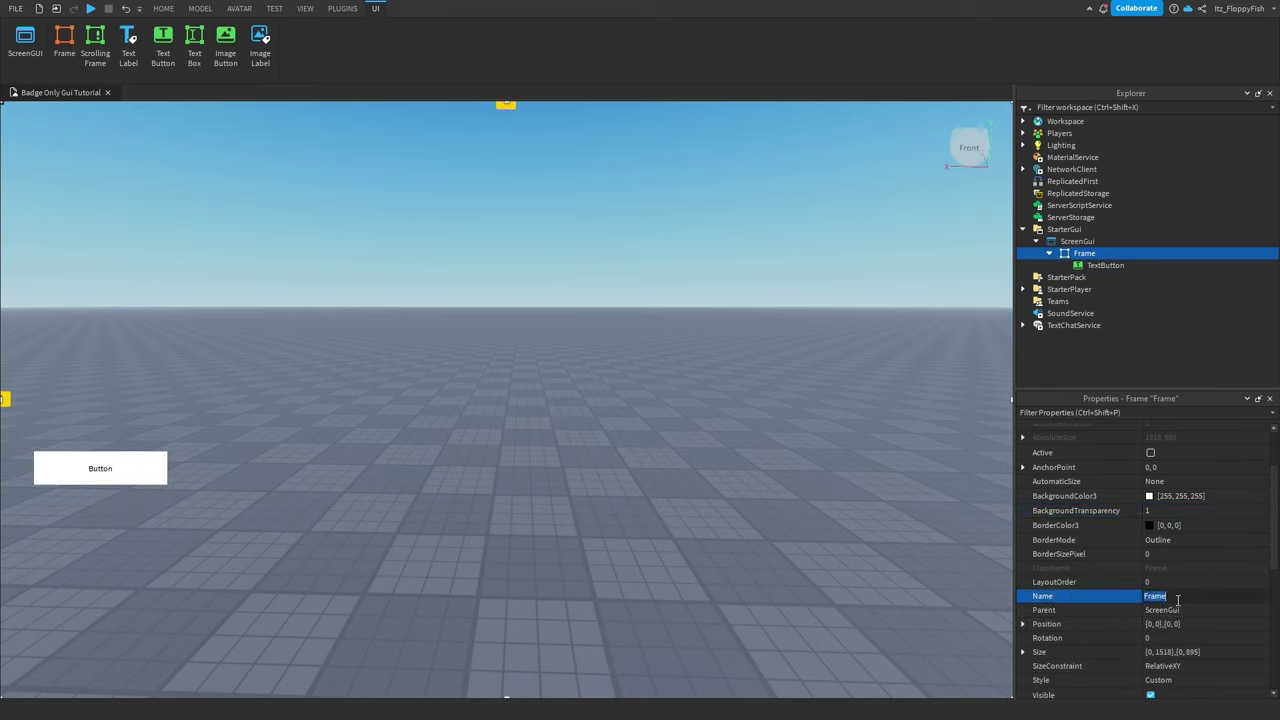
type("MainFrame")
key("Return")
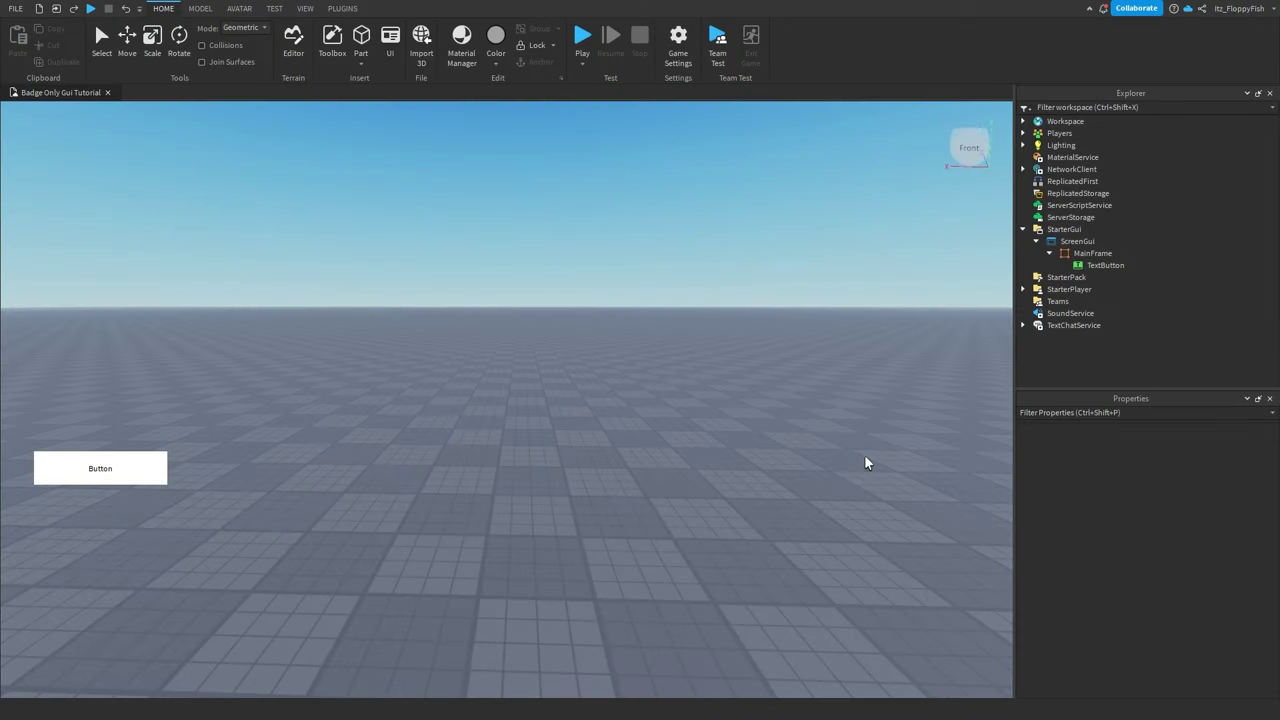
Select the TextButton inside MainFrame to add an object to it
left_click(1117, 265)
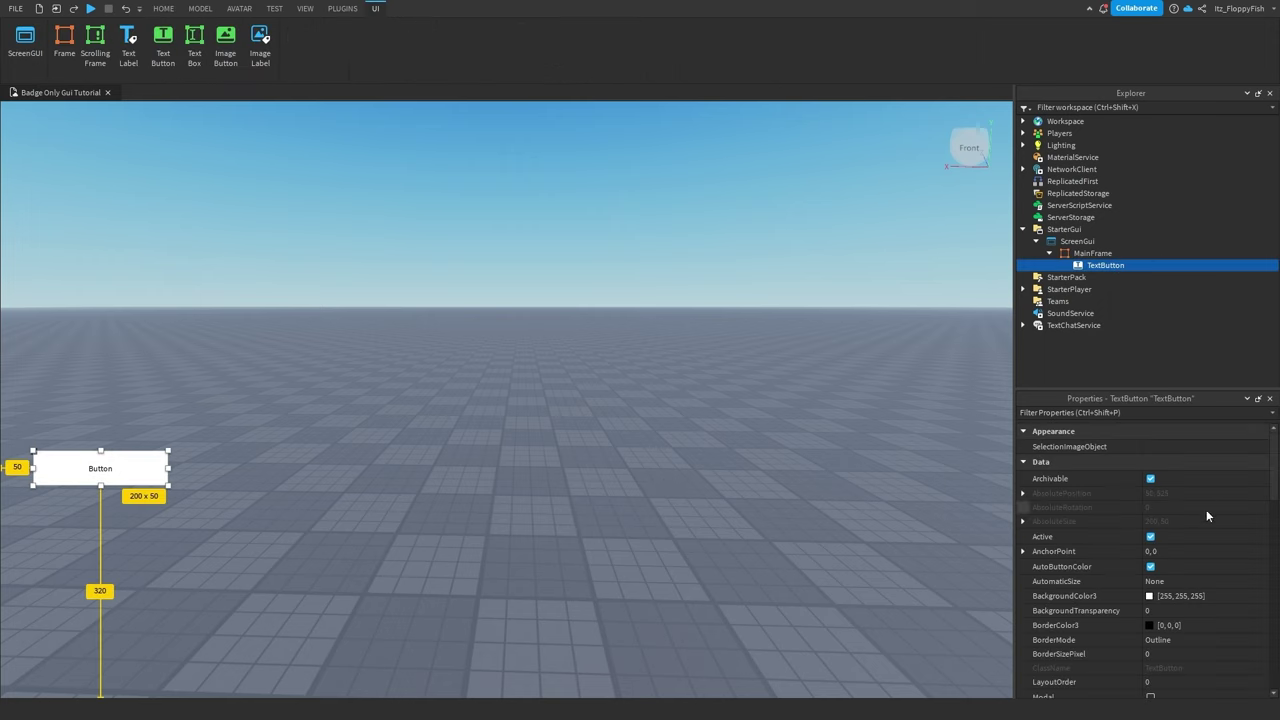
scroll(1206, 509, "down", 3)
scroll(1148, 476, "down", 10)
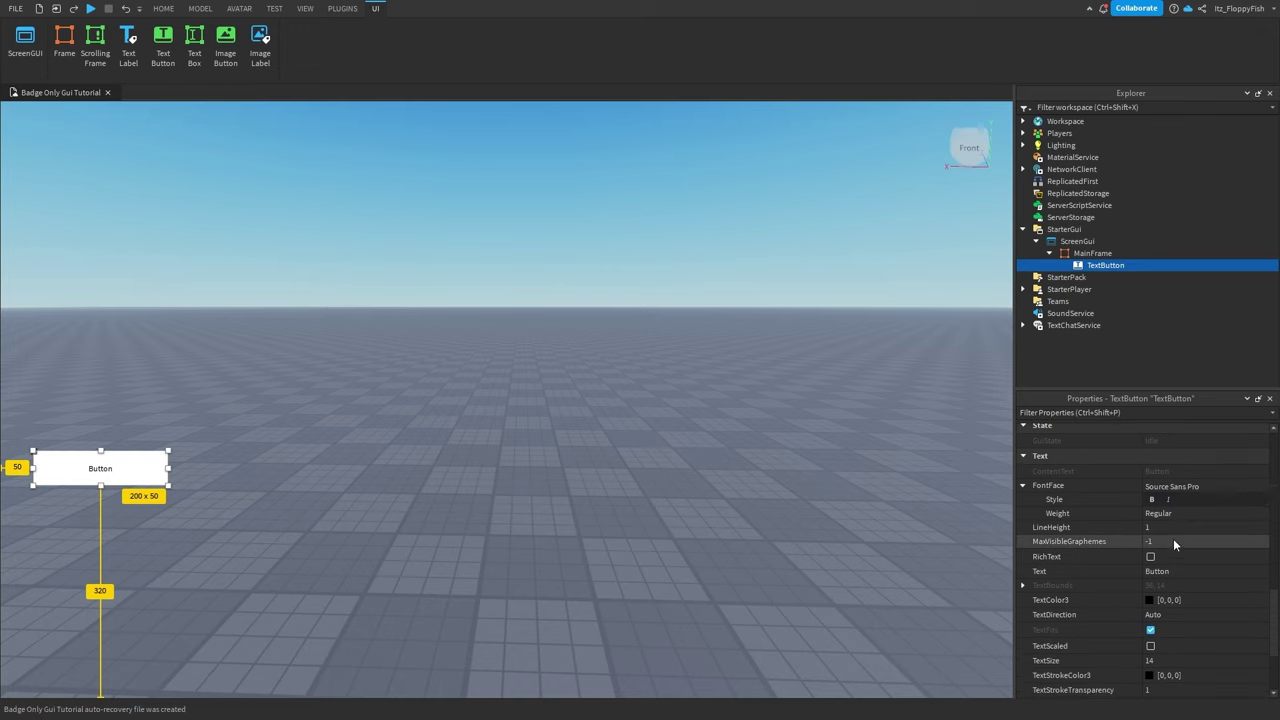
left_click(1135, 265)
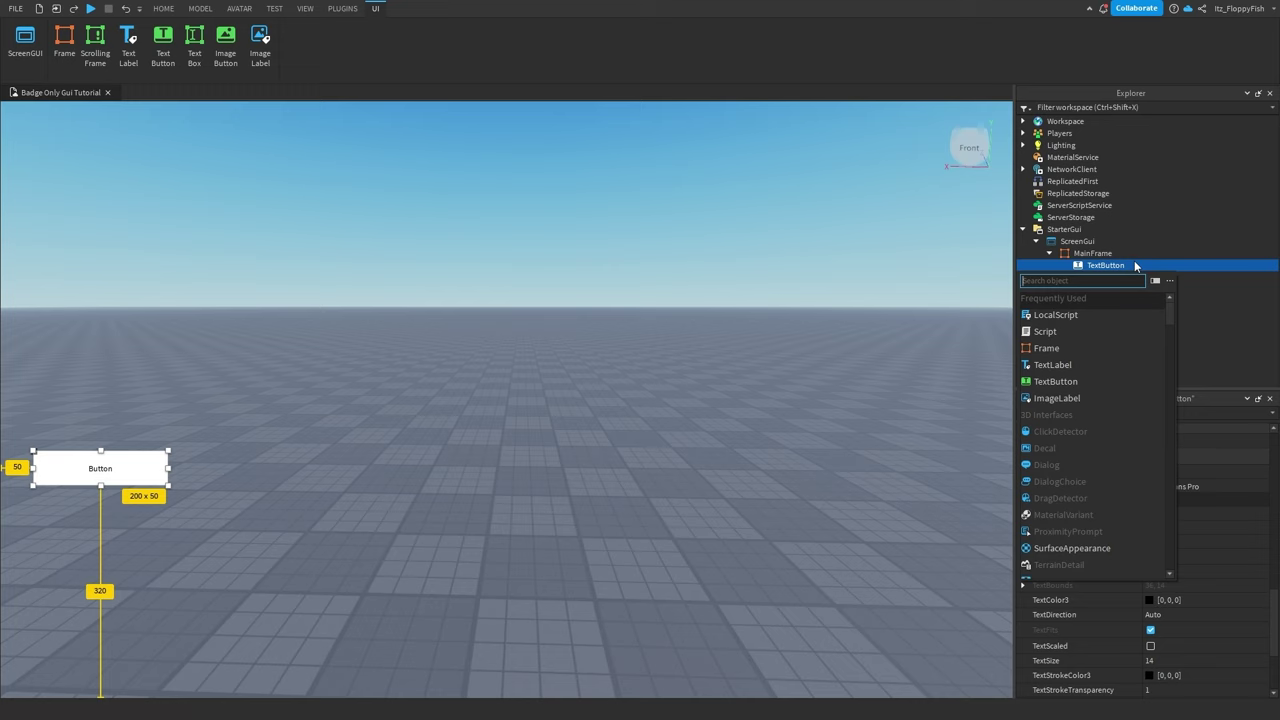
Add a UICorner to the TextButton and set its CornerRadius to 0, 15
type("ui")
key("Return")
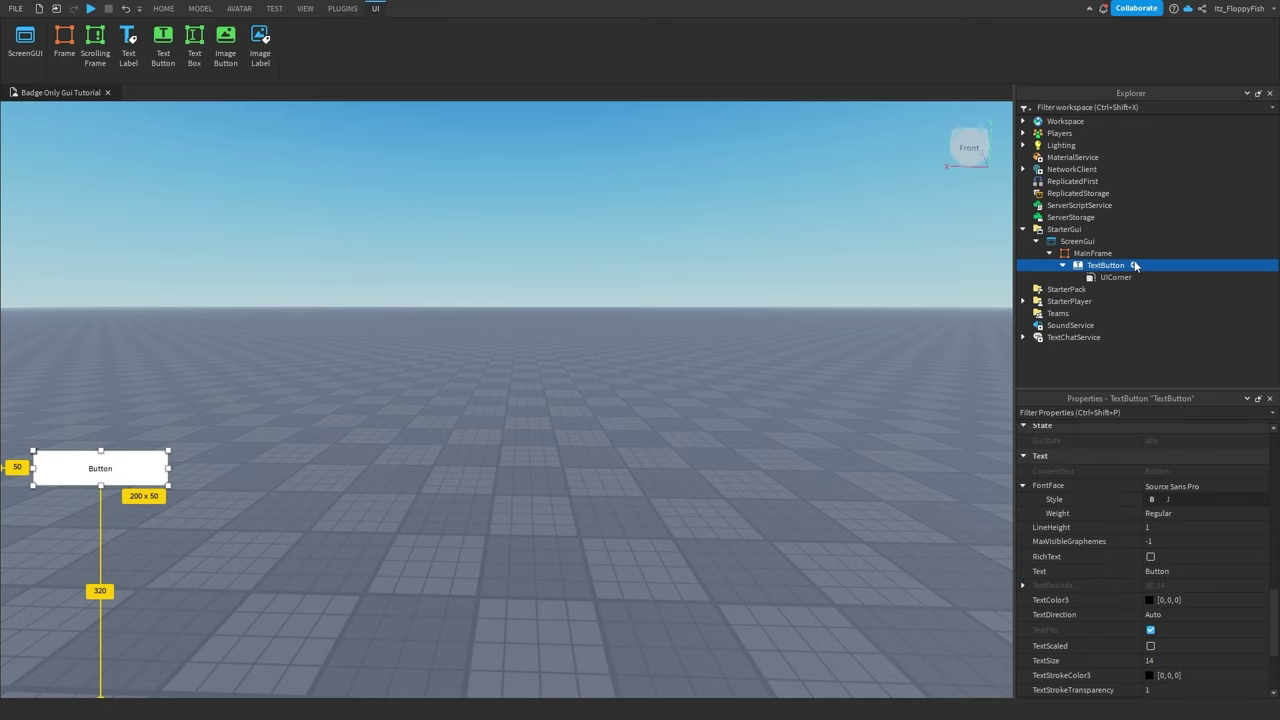
left_click(1106, 289)
left_click(1106, 280)
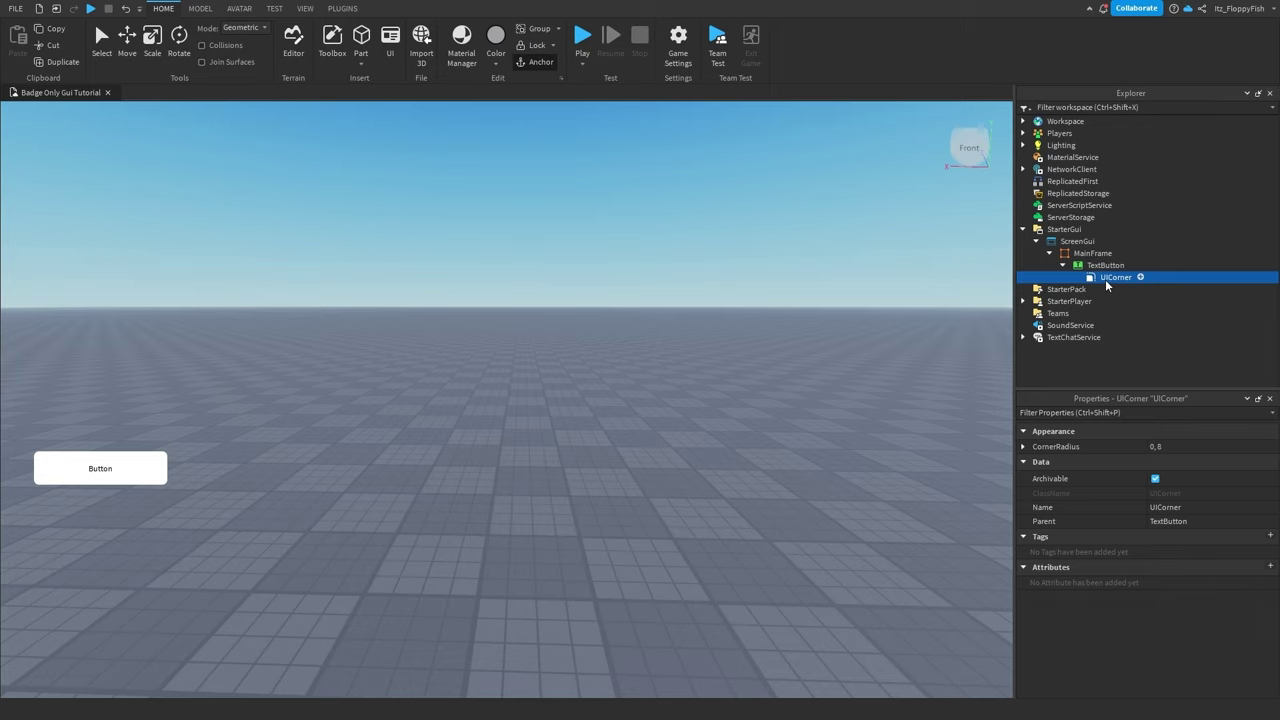
left_click(1180, 447)
key("BackSpace")
type("15")
key("Return")
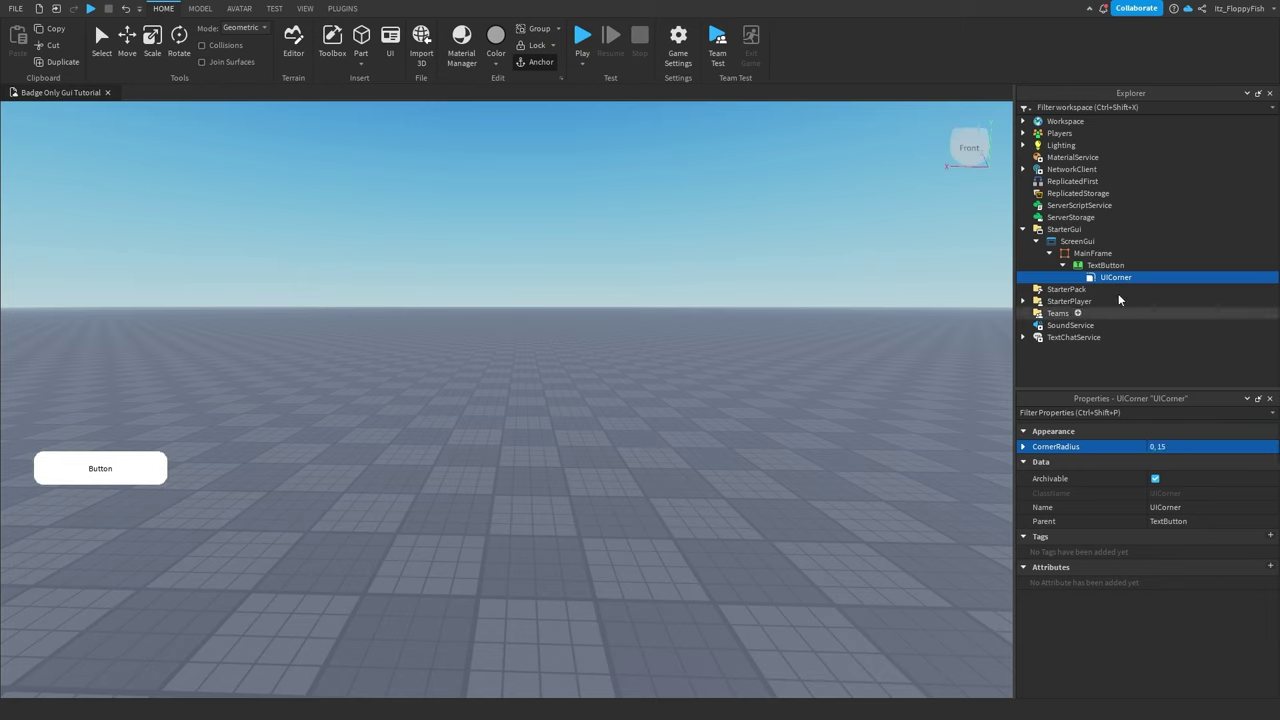
Select the TextButton and begin editing its Text property
left_click(1100, 265)
scroll(1170, 532, "down", 5)
scroll(1170, 533, "down", 8)
left_click(1174, 533)
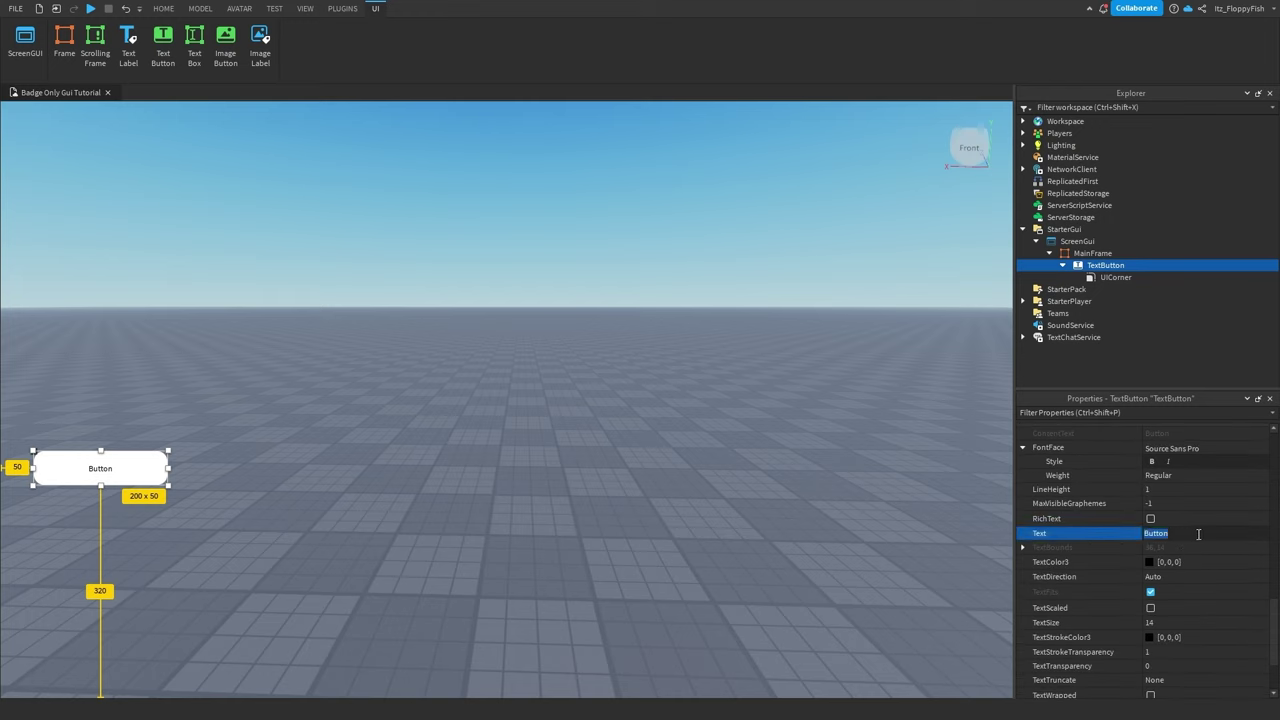
Change the button text to 'Badge Only Gui', make it bold, and collapse MainFrame
key("BackSpace")
type("Badge Only Gui")
key("Return")
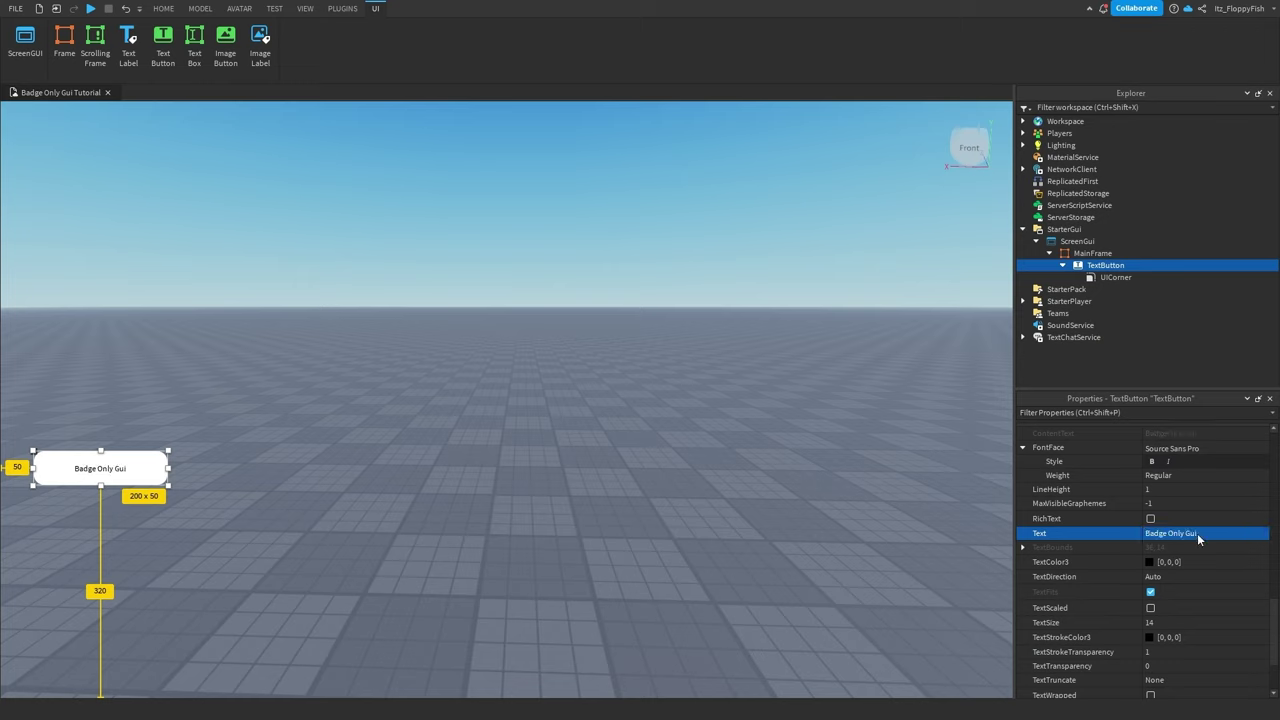
scroll(1165, 481, "up", 2)
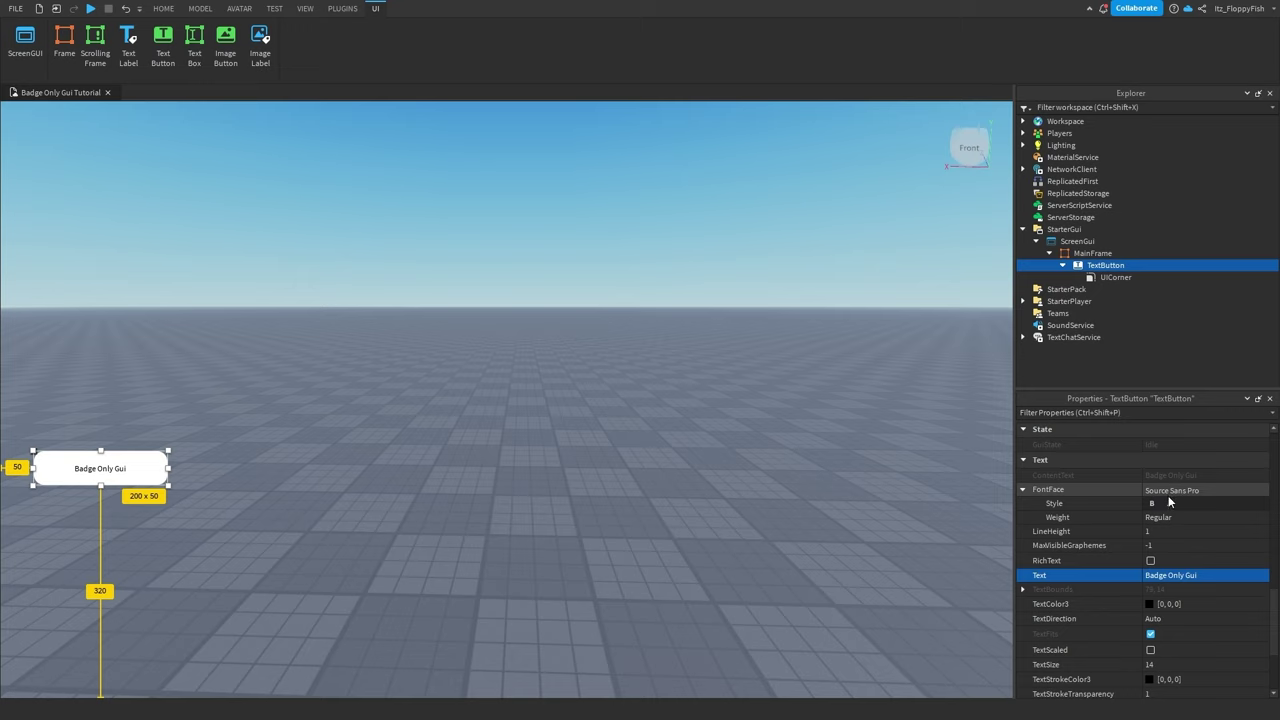
left_click(1153, 503)
left_click(610, 474)
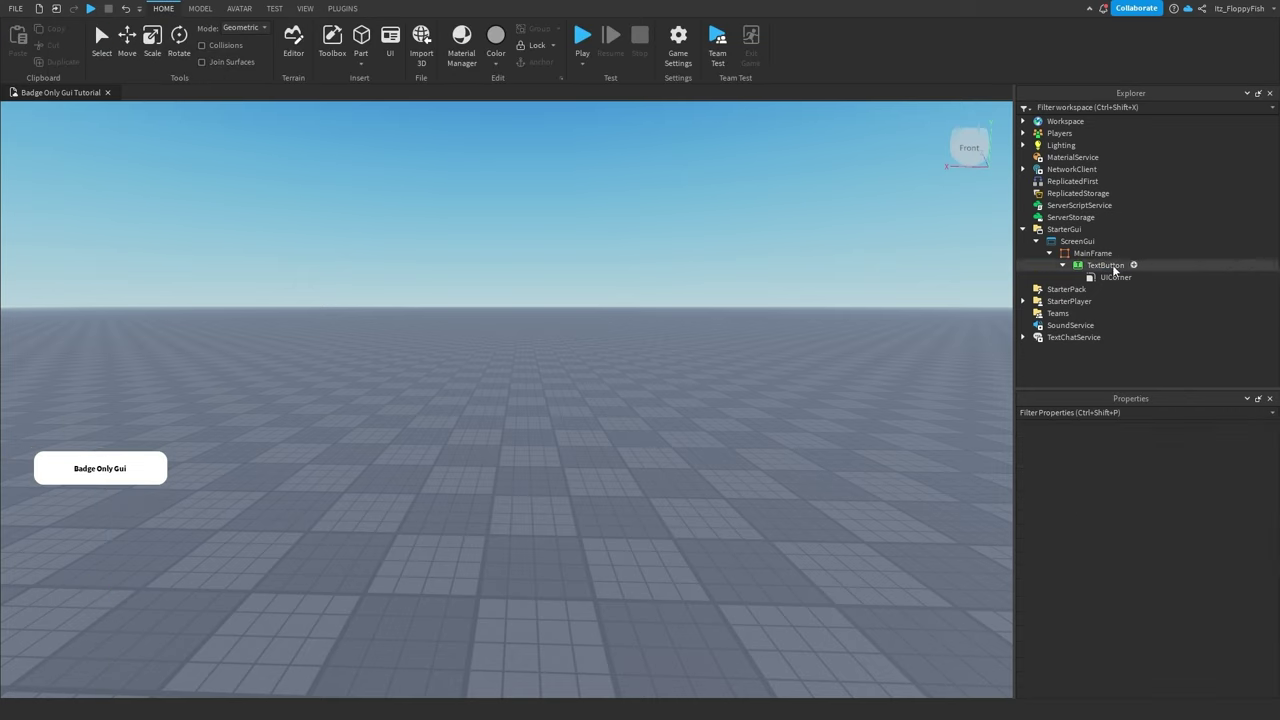
left_click(1051, 254)
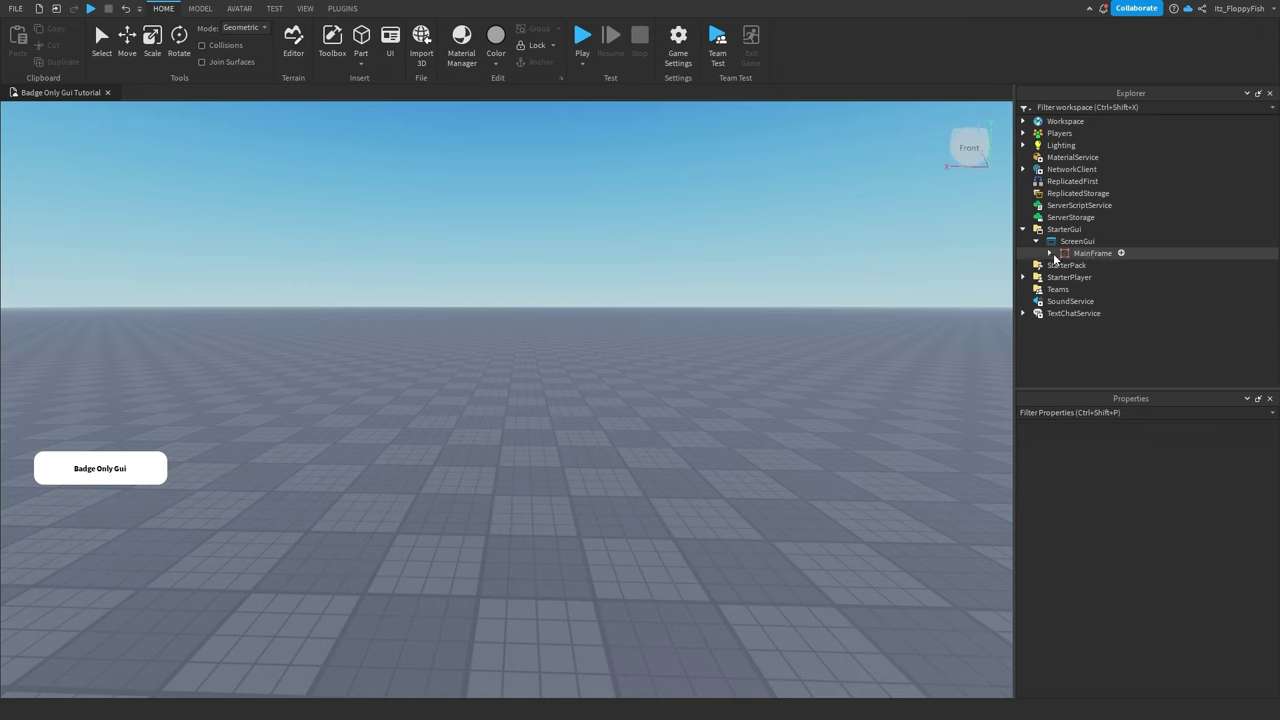
Add a second Frame to the ScreenGui, sized 750 x 498 and centred on screen
left_click(1105, 241)
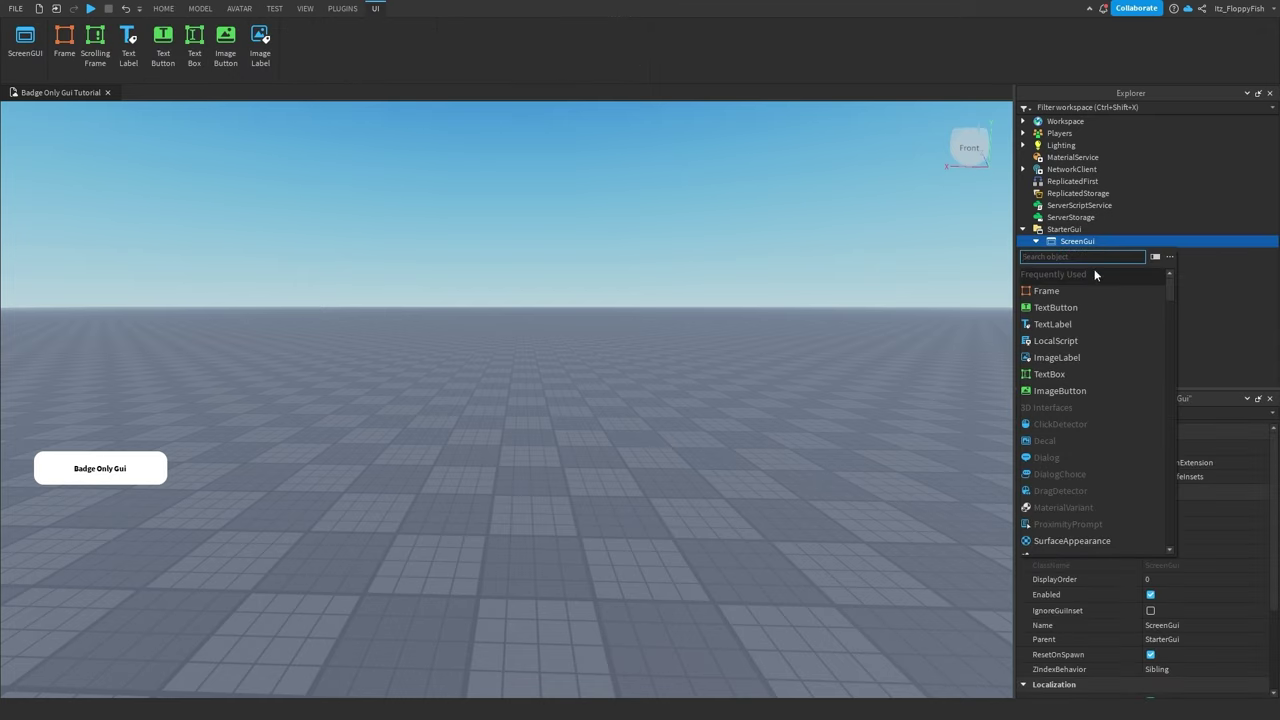
left_click(1086, 287)
left_click_drag(35, 130, 265, 276)
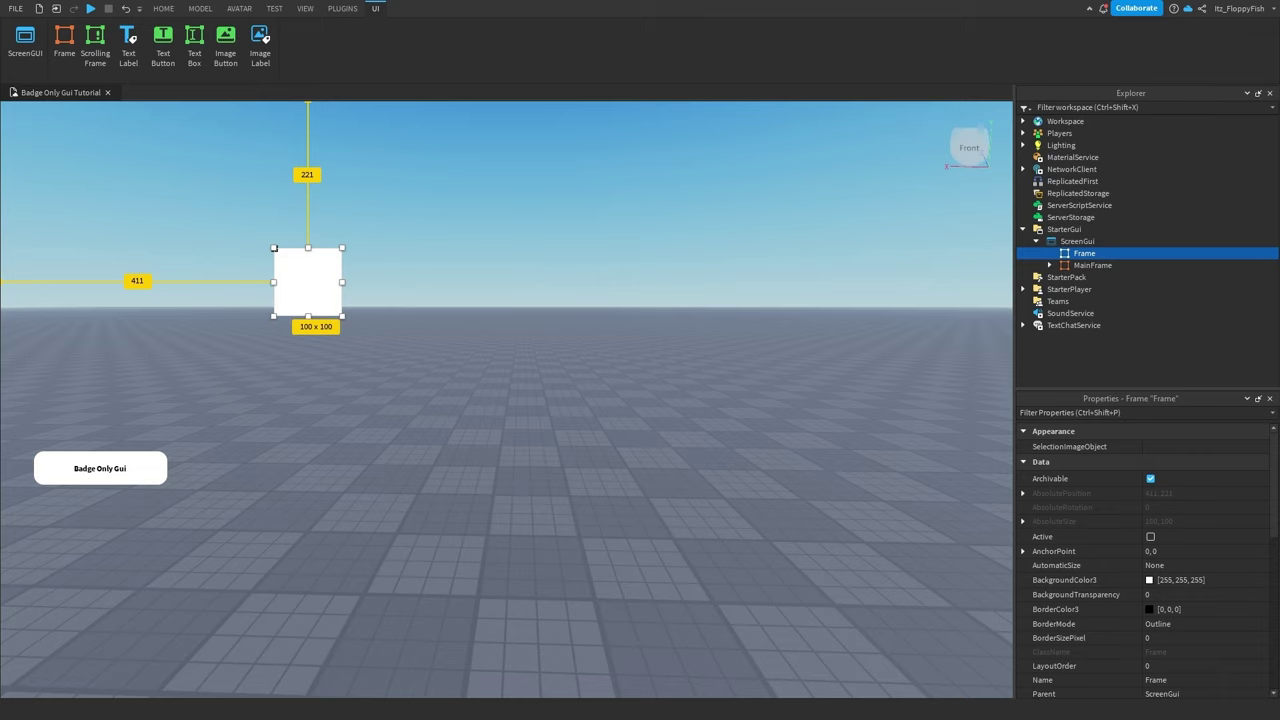
left_click_drag(343, 316, 774, 586)
left_click_drag(531, 449, 518, 424)
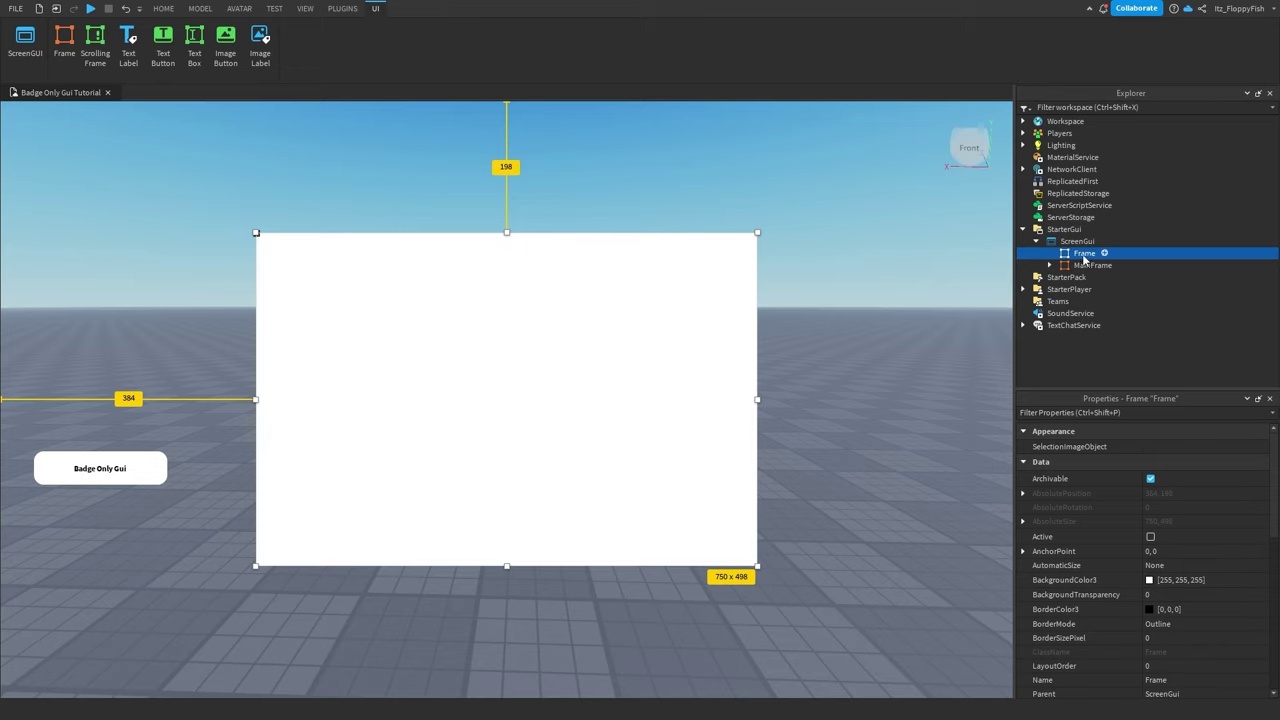
Set the second frame's Name property to BadgeGui
scroll(1149, 569, "down", 3)
left_click(1170, 597)
type("Badge")
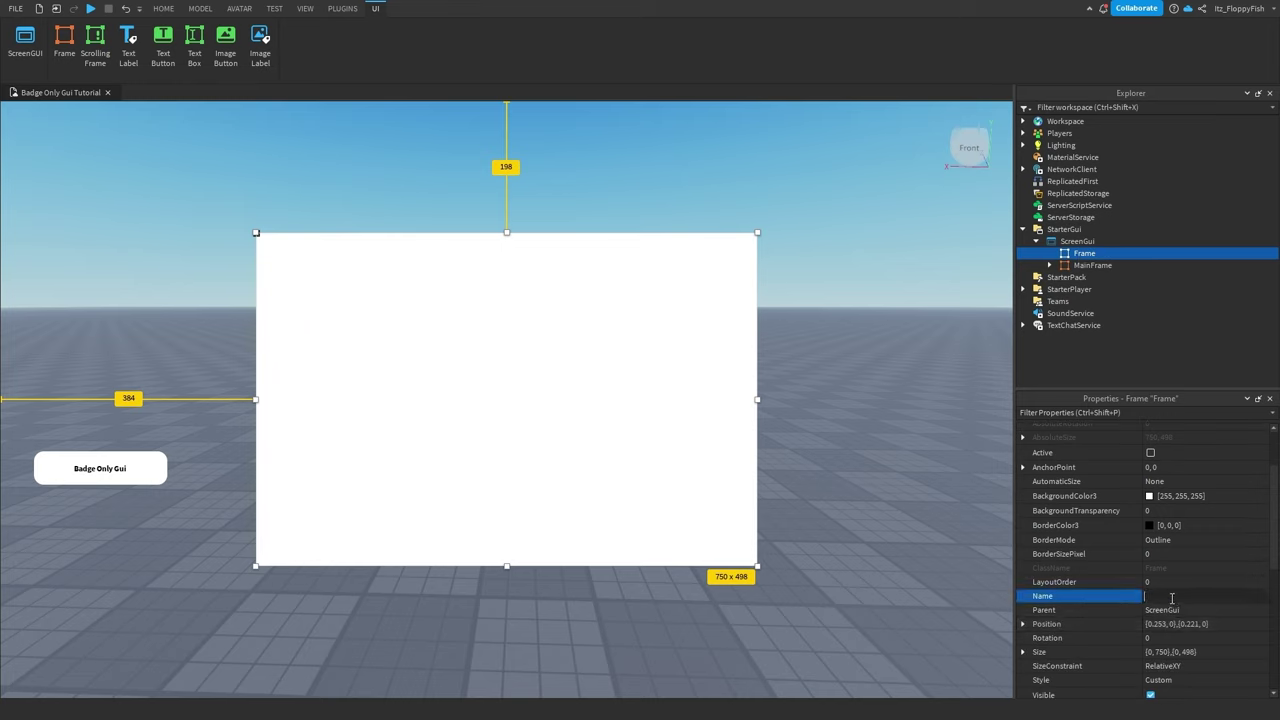
type("Gui")
key("Return")
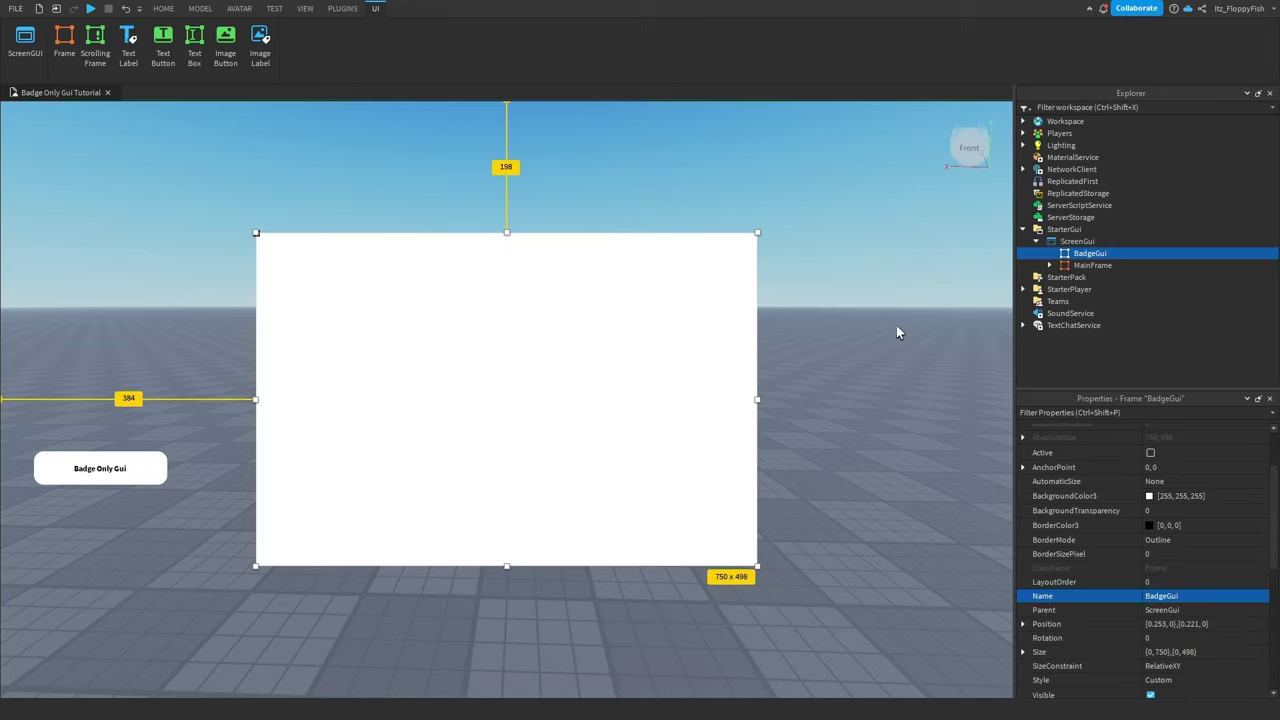
mouse_move(1117, 255)
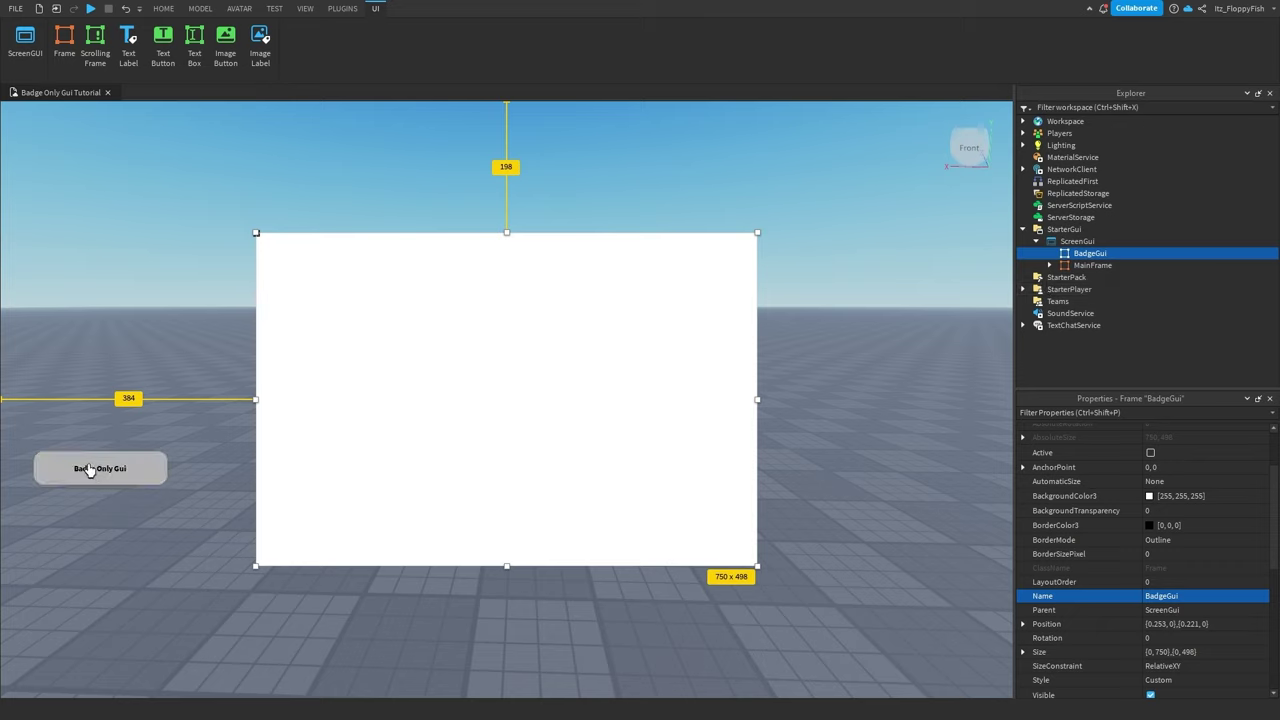
Insert a UICorner into BadgeGui with CornerRadius 0, 15
left_click(1116, 254)
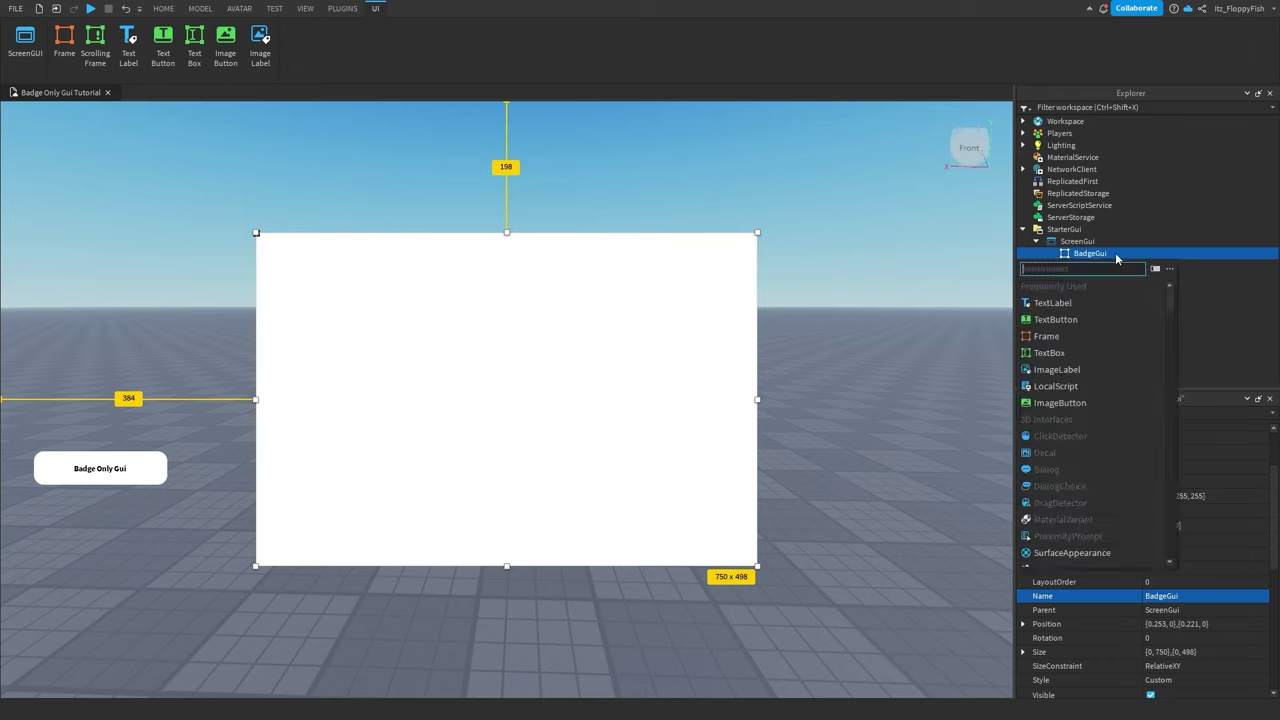
type("ui")
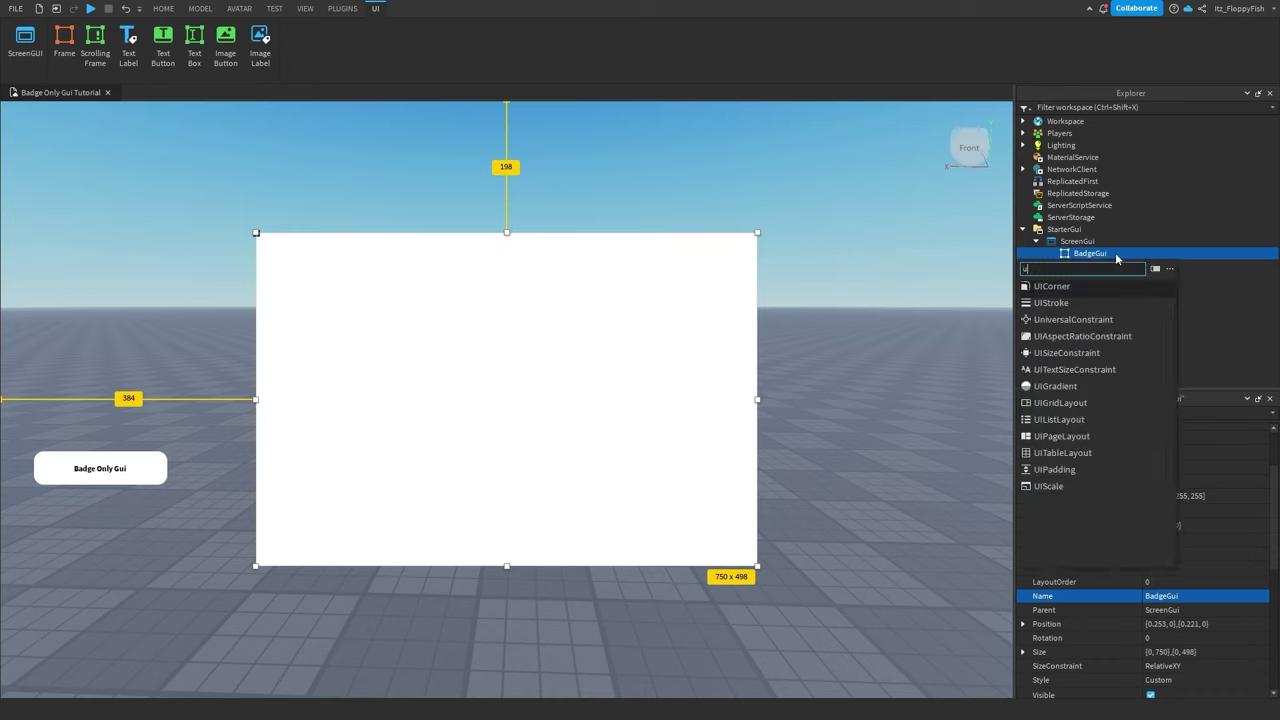
key("Return")
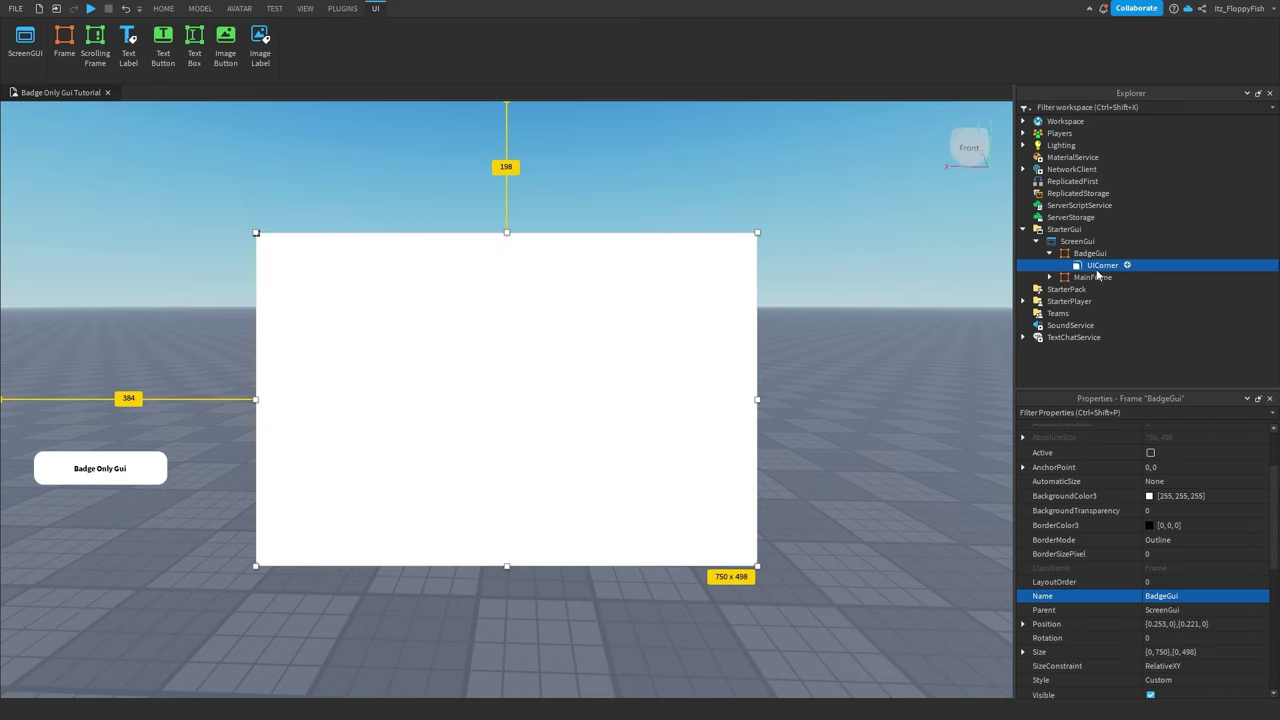
left_click(1205, 447)
key("BackSpace")
type("15")
key("Return")
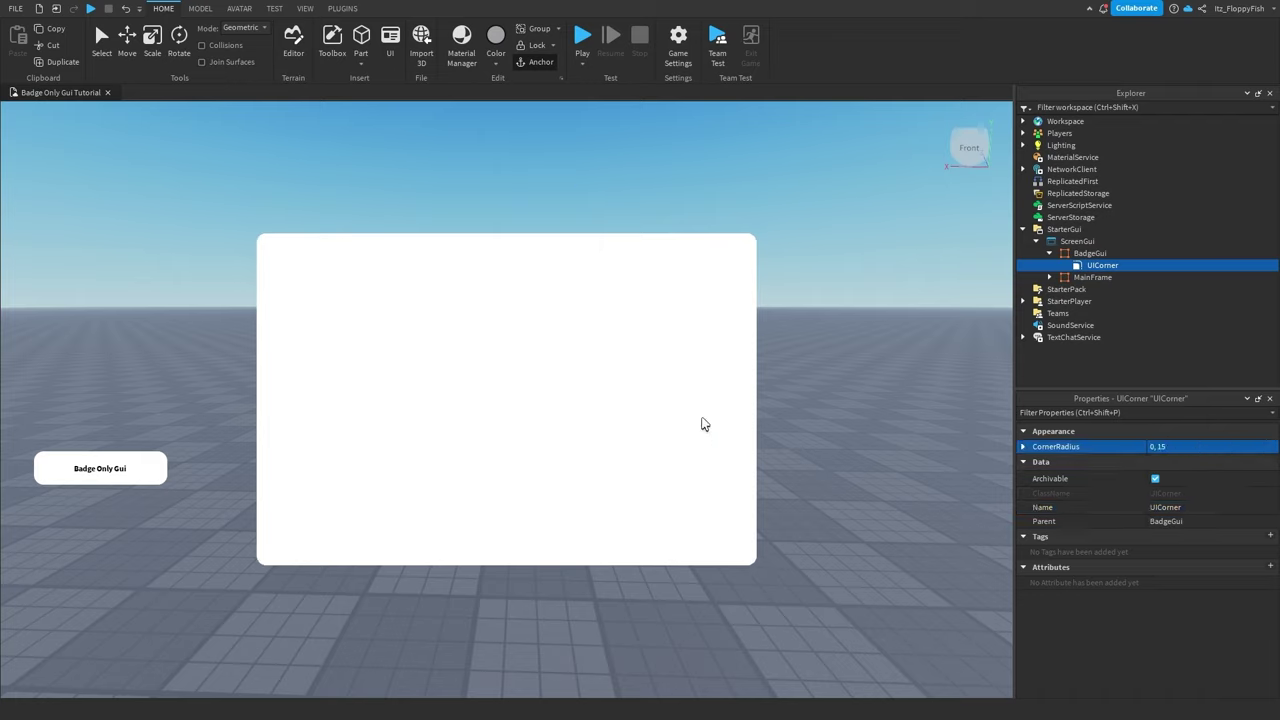
left_click(1090, 253)
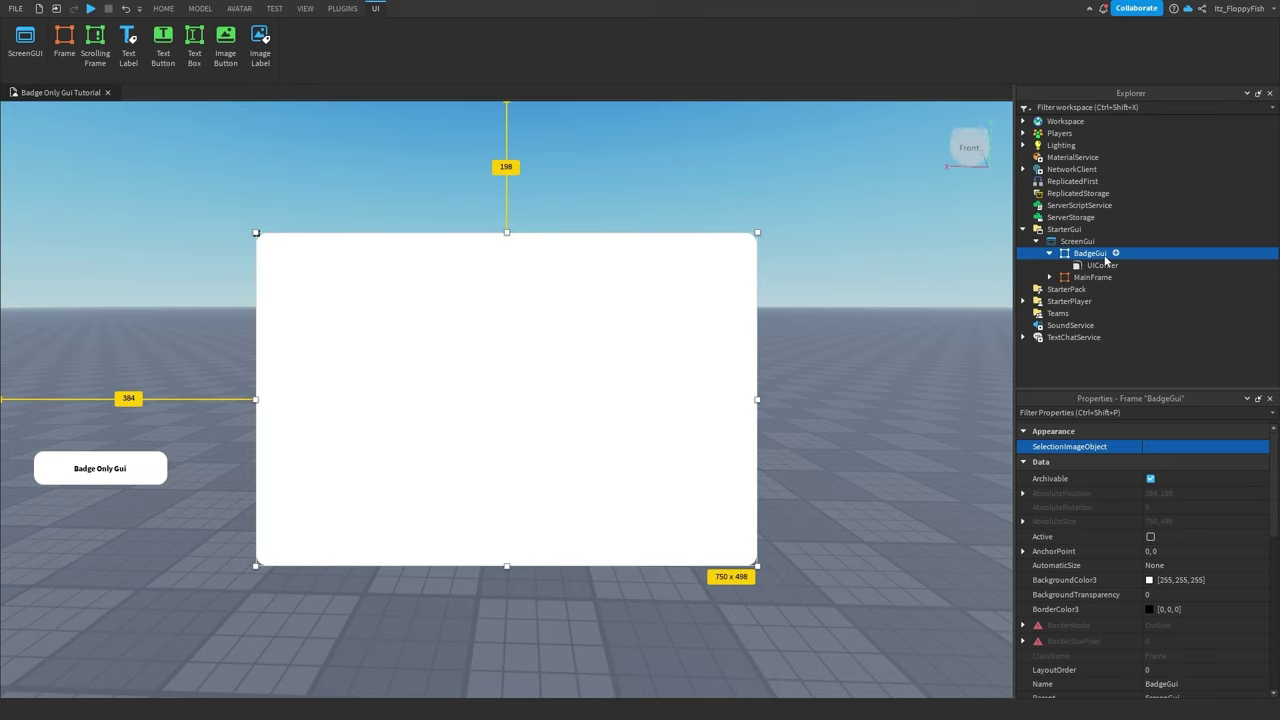
Add a UIStroke with thickness 1 to BadgeGui and select it
left_click(1116, 253)
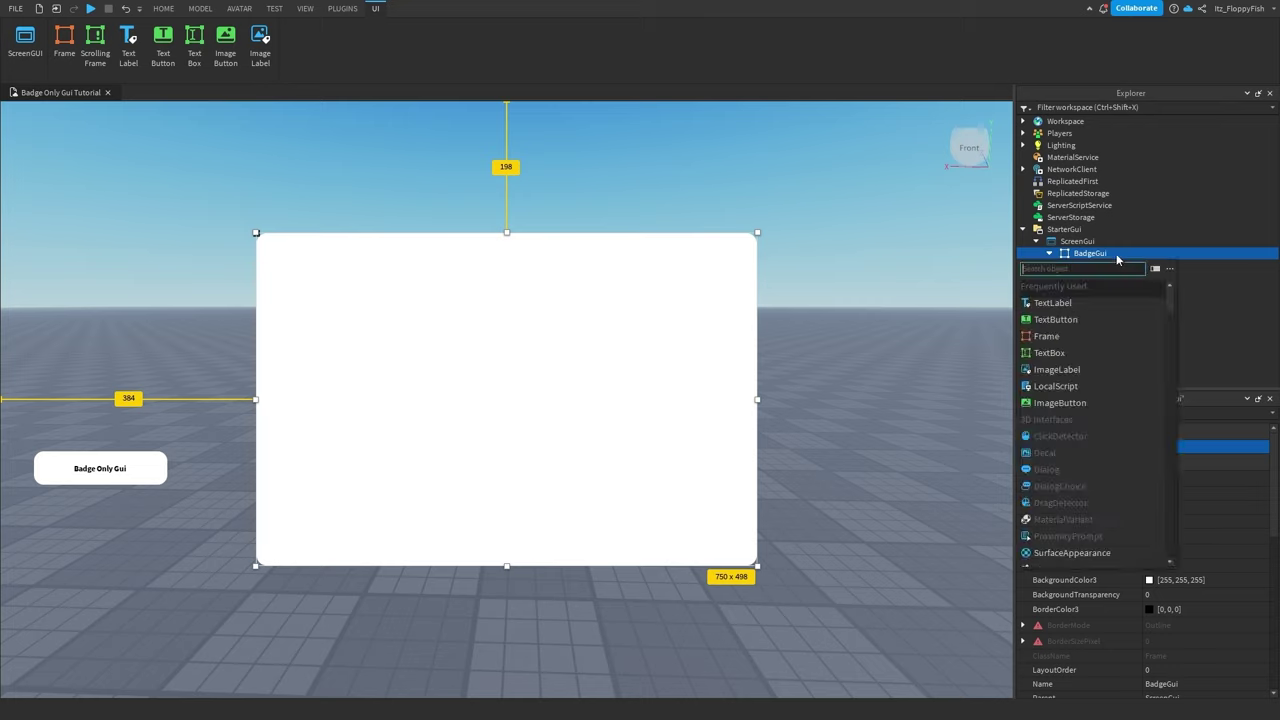
type("ui")
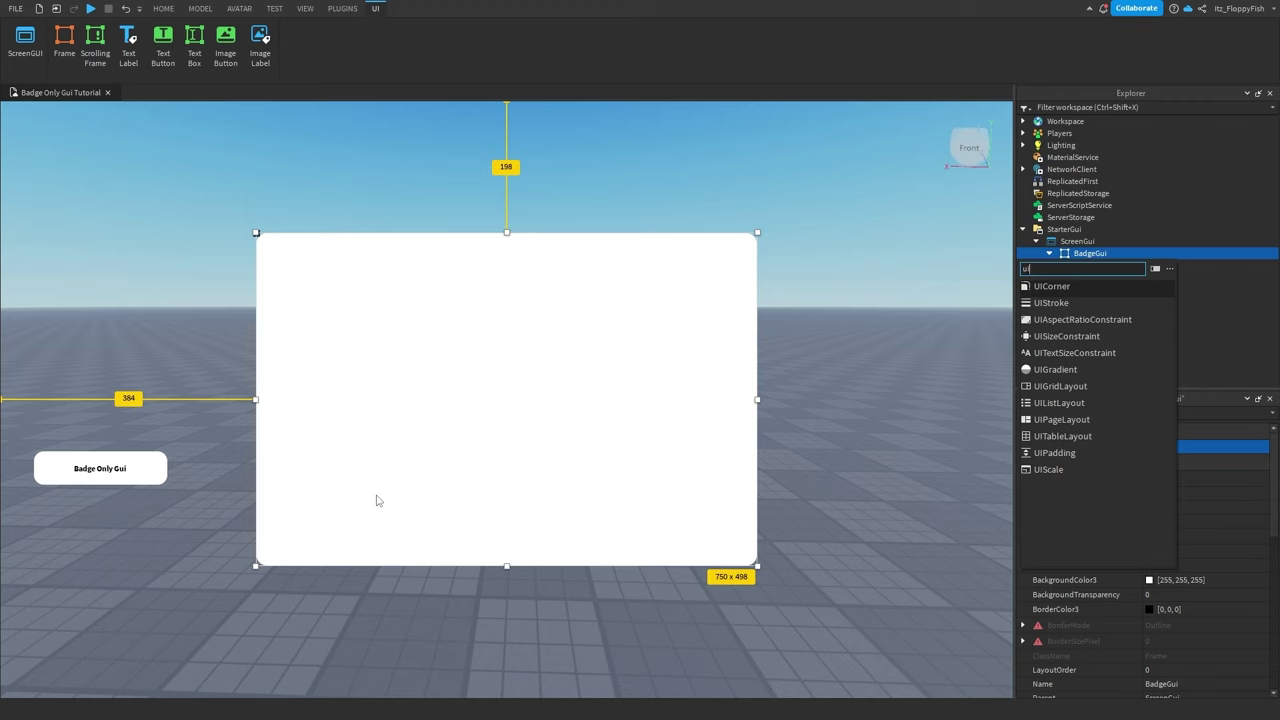
left_click(1095, 308)
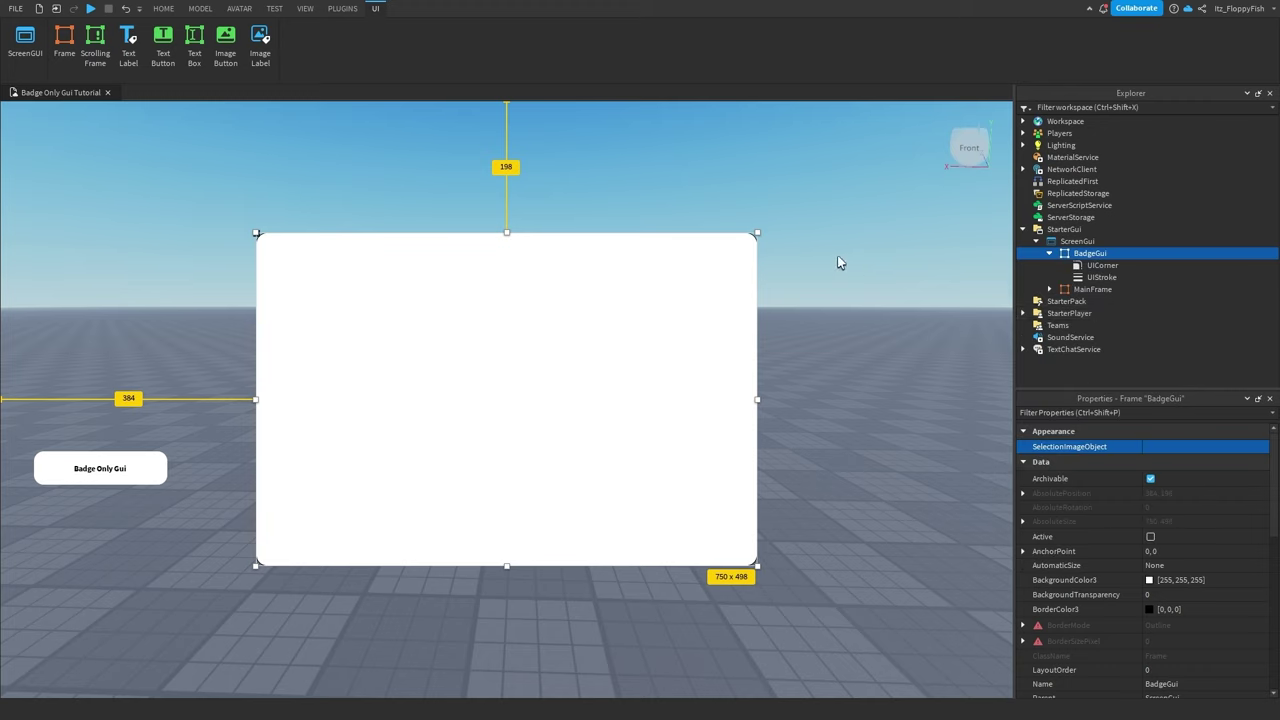
left_click(1095, 289)
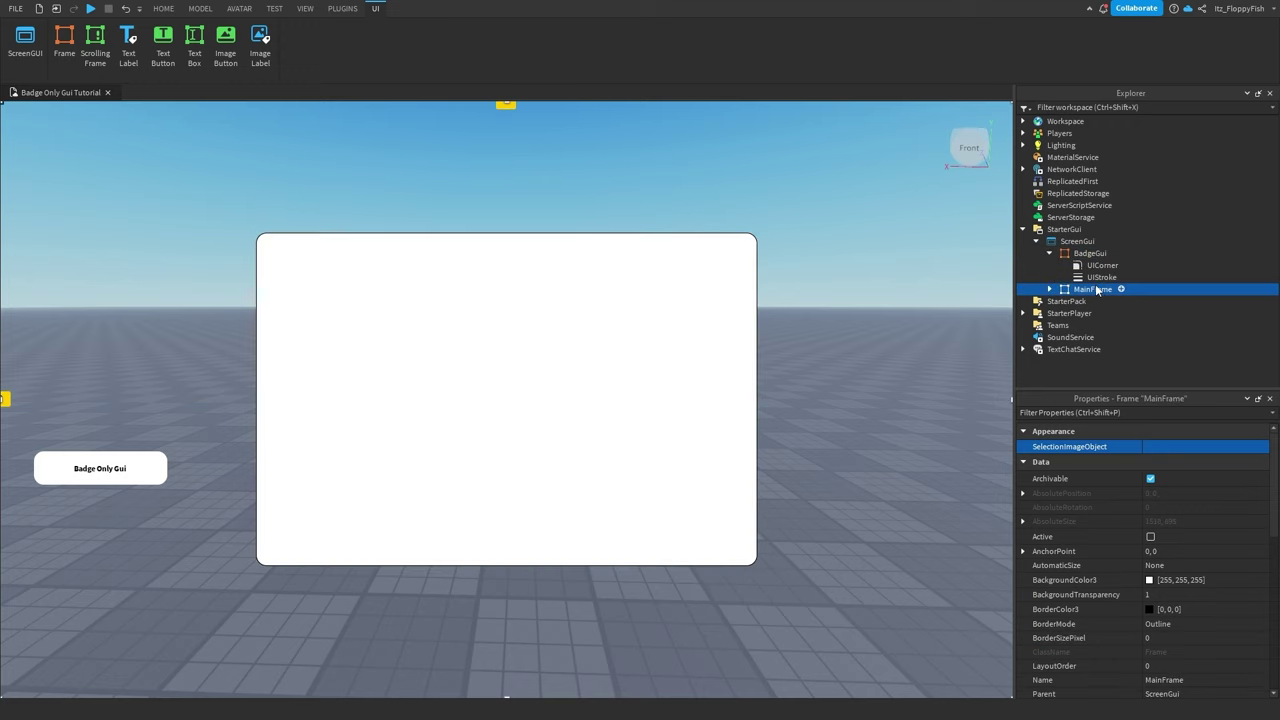
left_click(1100, 277)
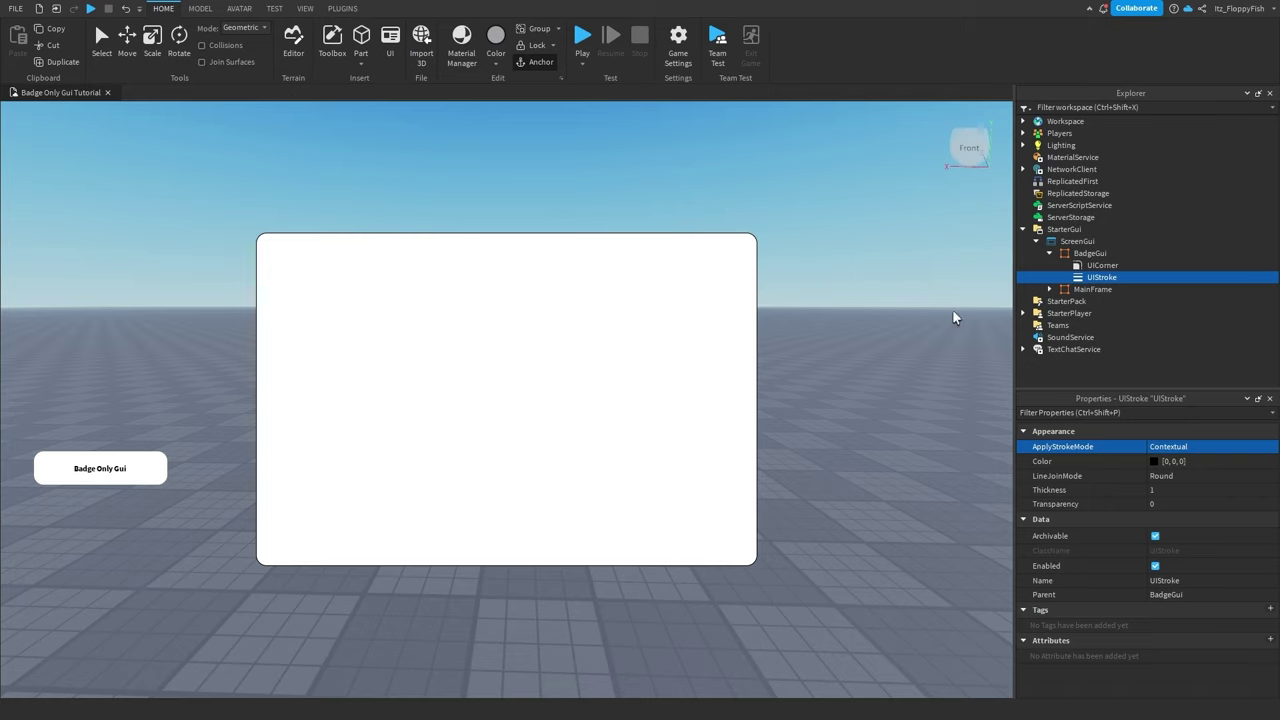
Set the BadgeGui UIStroke Thickness to 4, correcting the mistyped 34
left_click(1183, 491)
type("34")
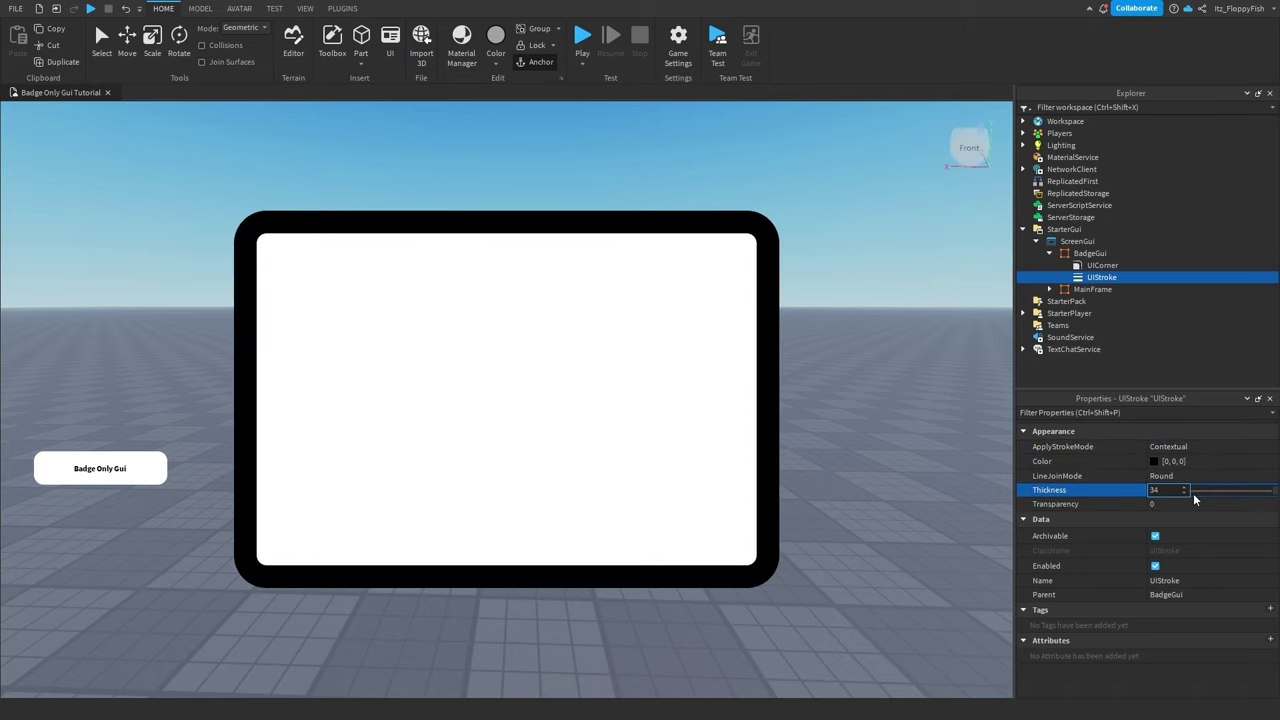
key("BackSpace")
key("BackSpace")
type("4")
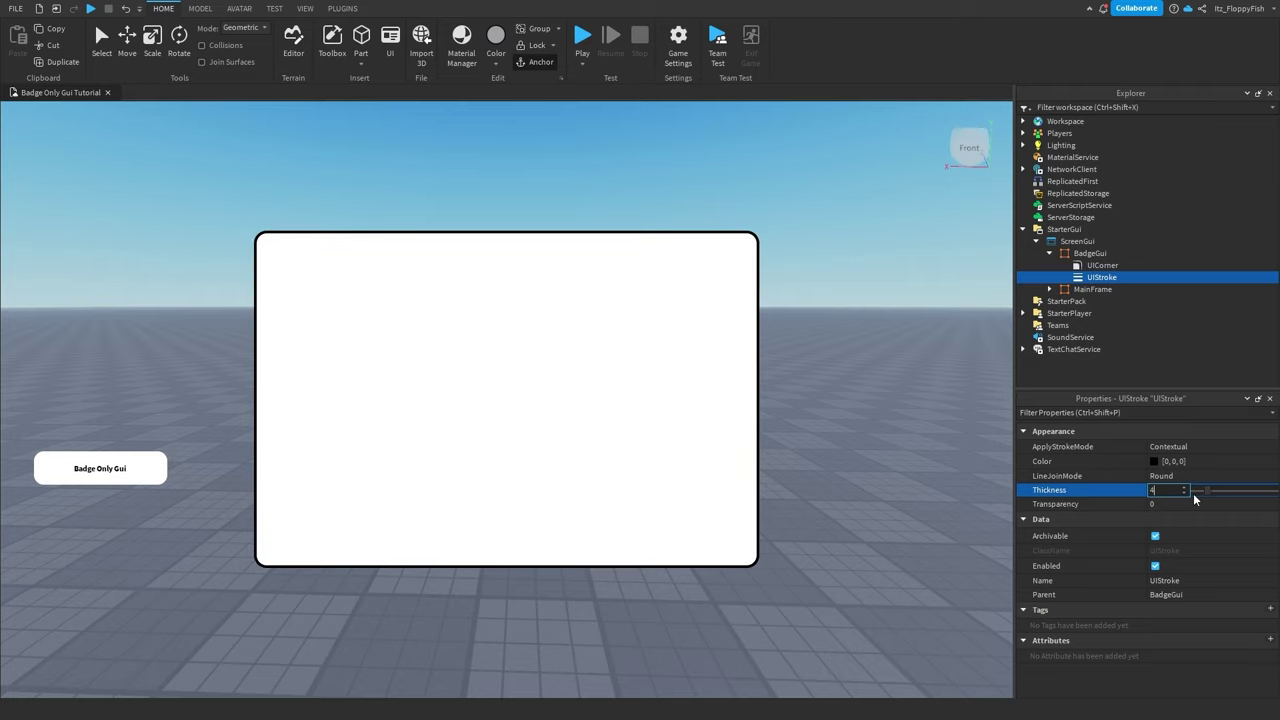
key("Return")
Collapse BadgeGui and insert a new Frame under ScreenGui
left_click(1052, 256)
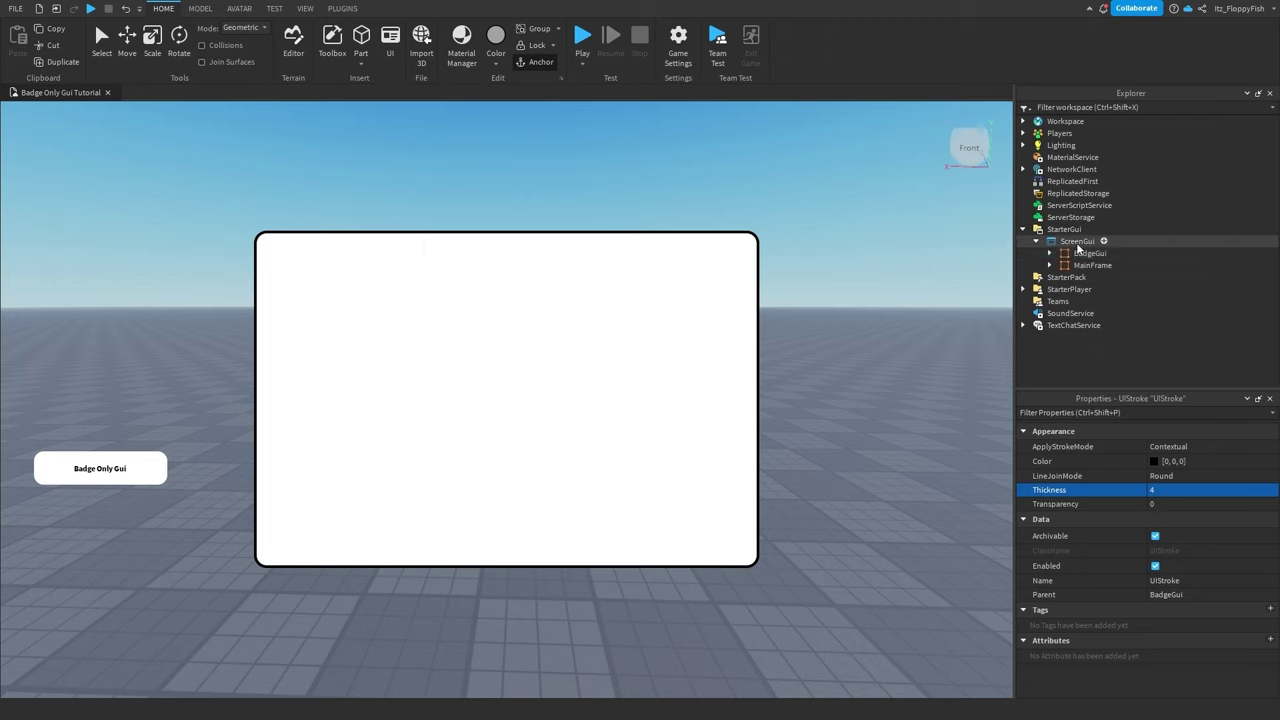
left_click(1104, 242)
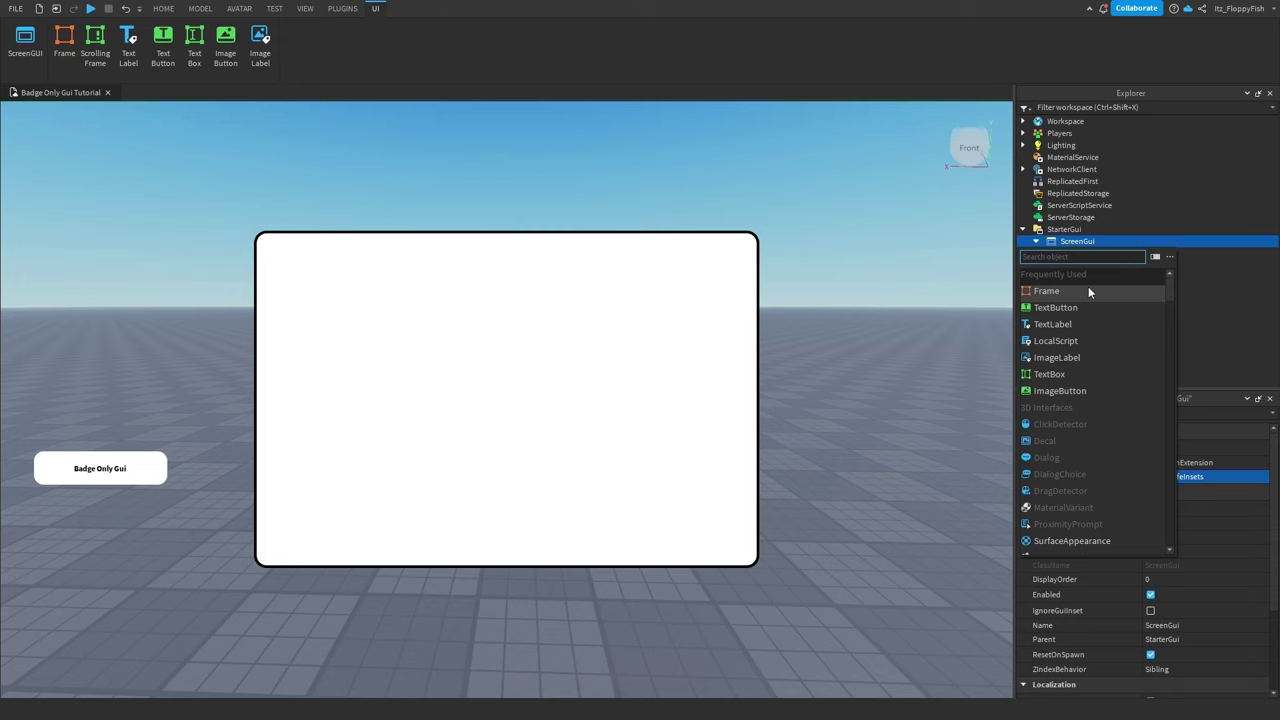
left_click(1088, 286)
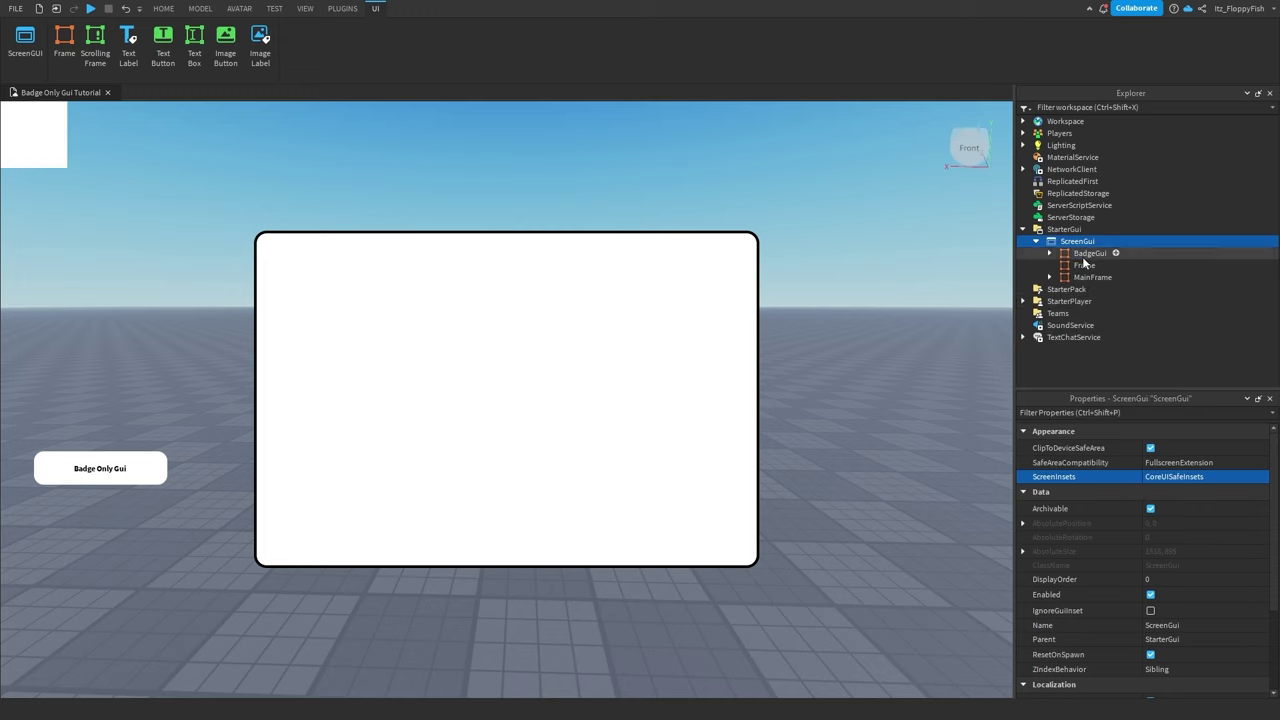
Hide the BadgeGui frame by turning Visible off, then select the new top-left Frame
left_click(1088, 254)
scroll(1169, 508, "down", 1)
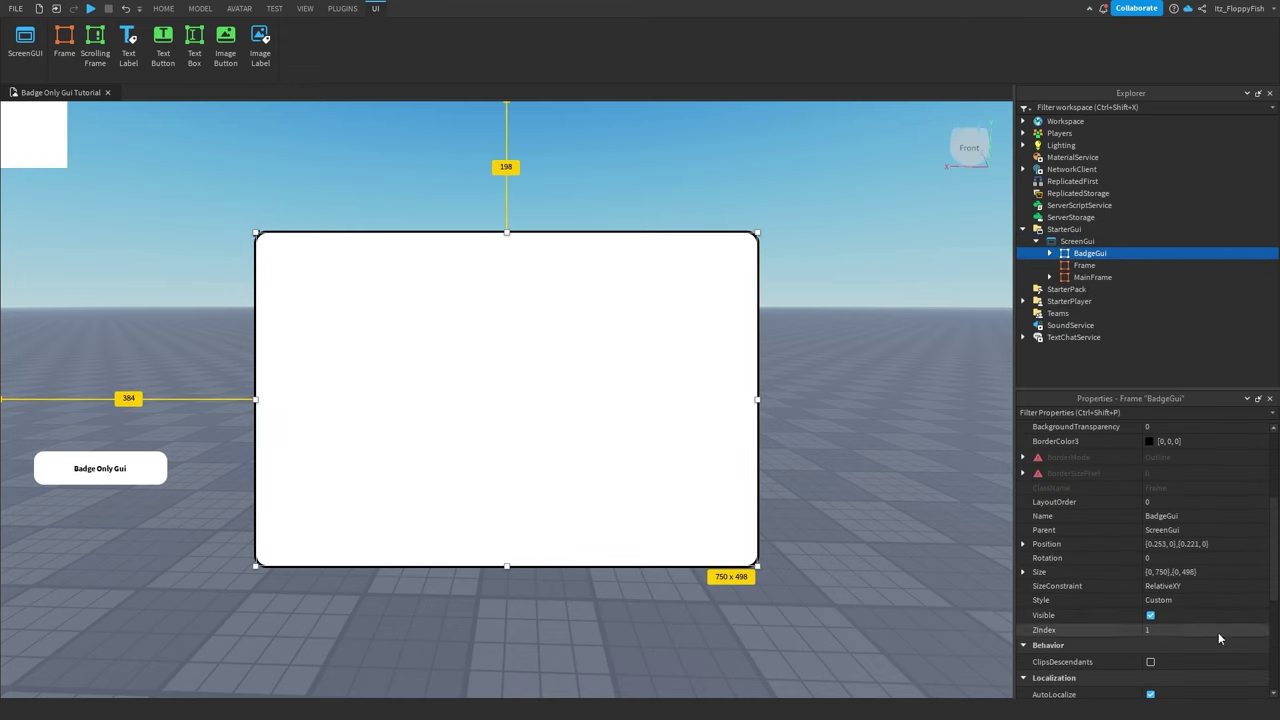
left_click(1151, 615)
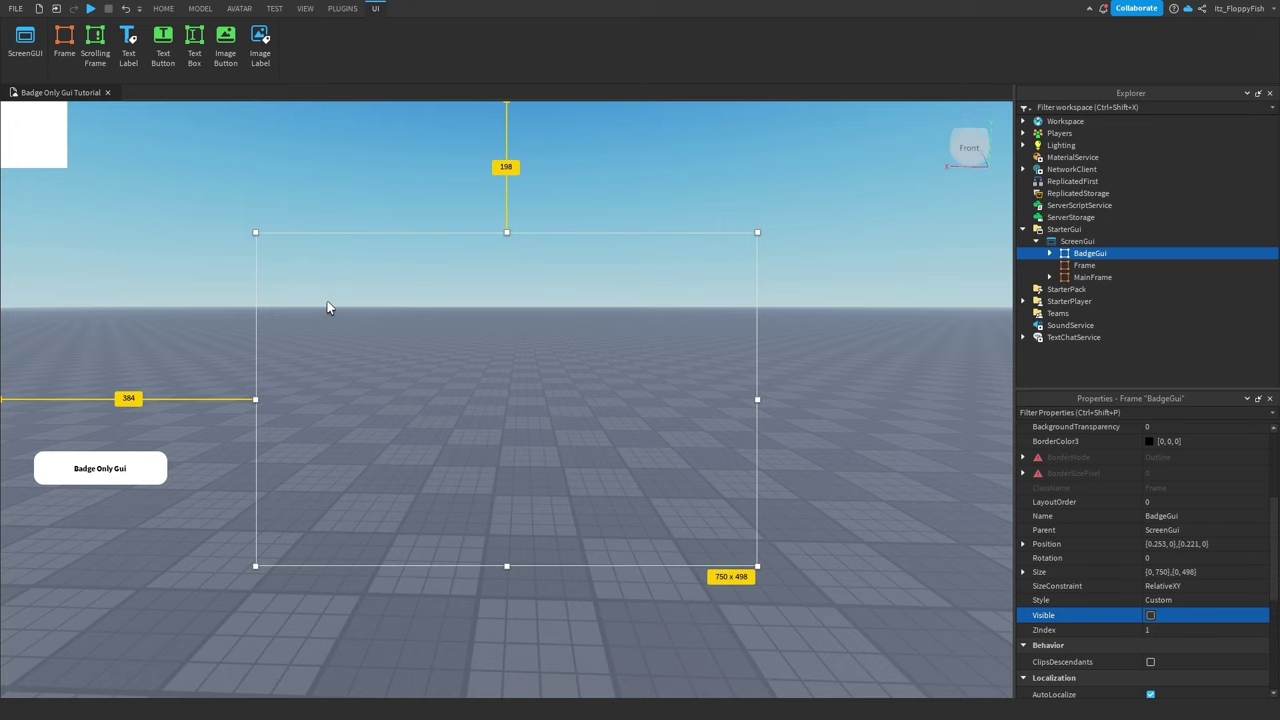
left_click(55, 158)
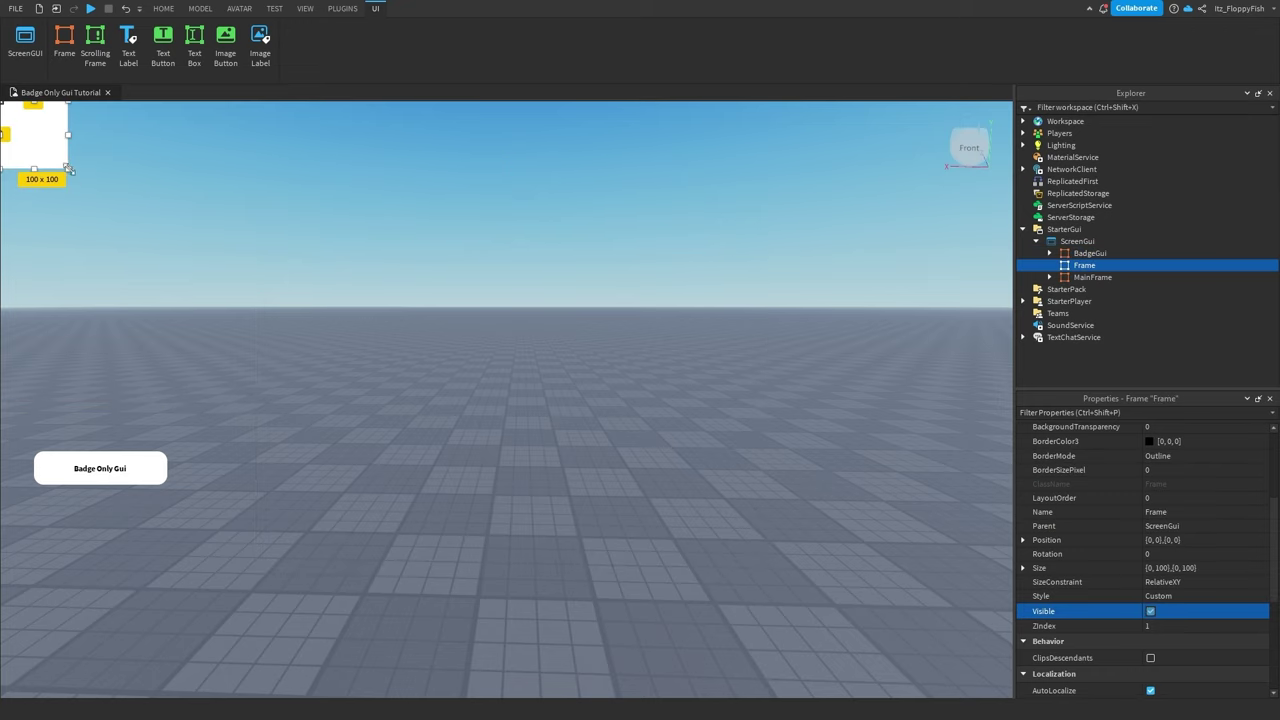
Stretch the new Frame into a 775 x 100 bar near the top and rename it NotiFrame
left_click_drag(57, 156, 935, 215)
left_click_drag(788, 192, 631, 190)
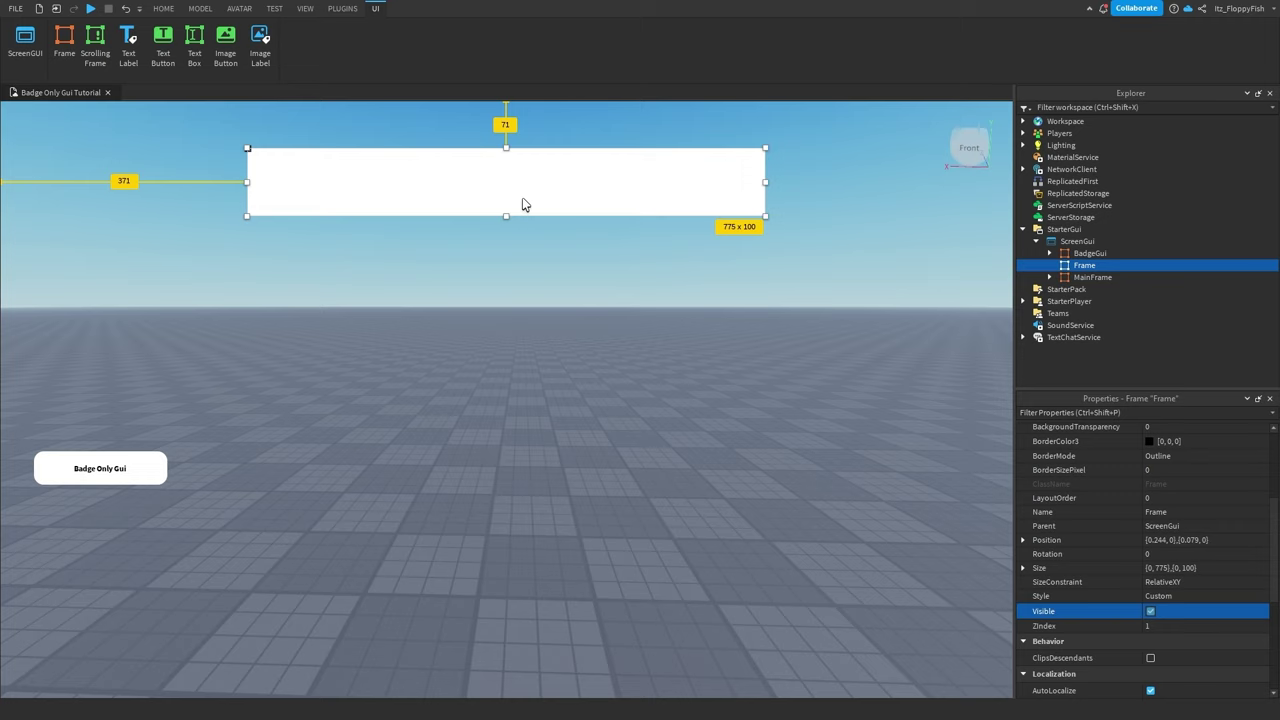
scroll(1172, 567, "up", 3)
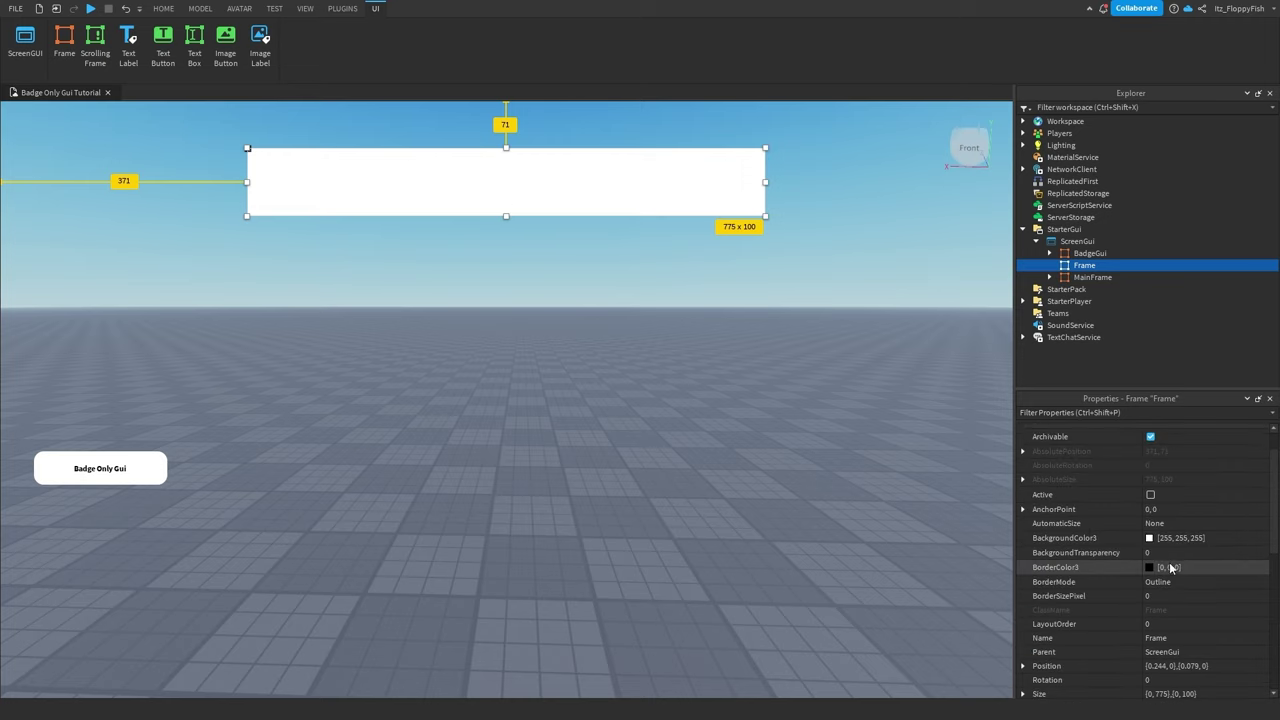
left_click(1170, 637)
type("Noti")
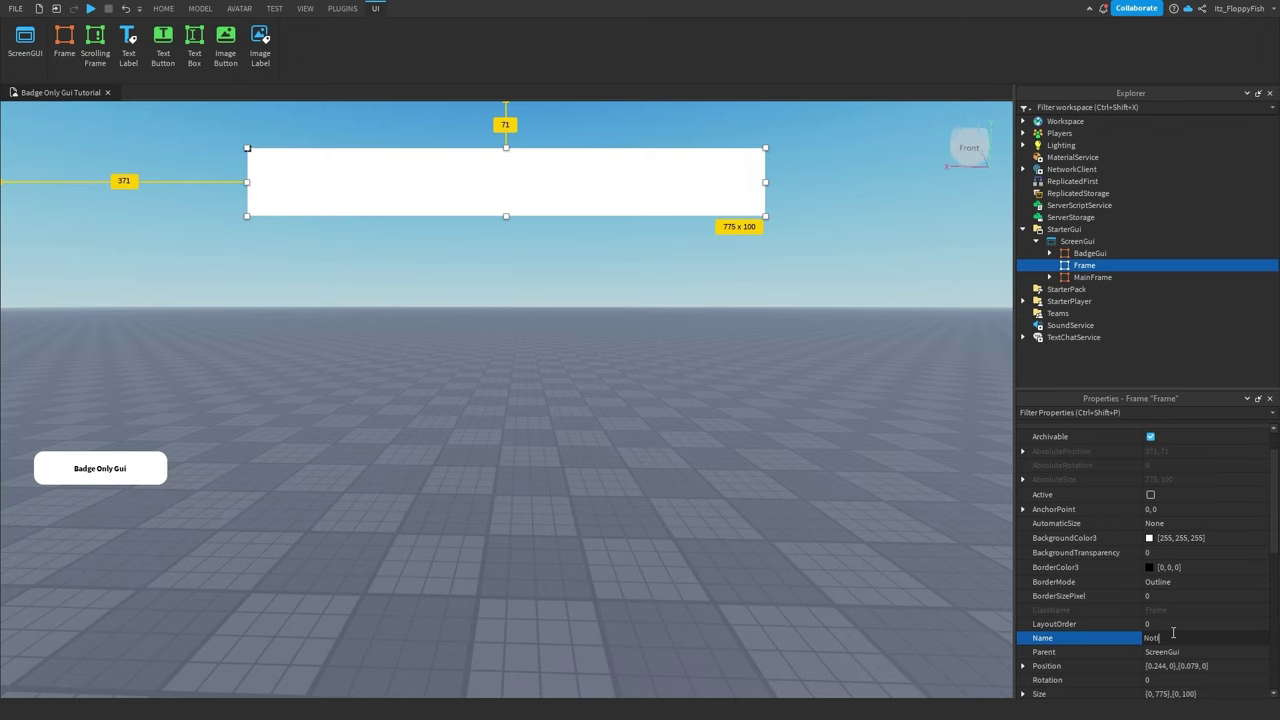
type("Frame")
key("Return")
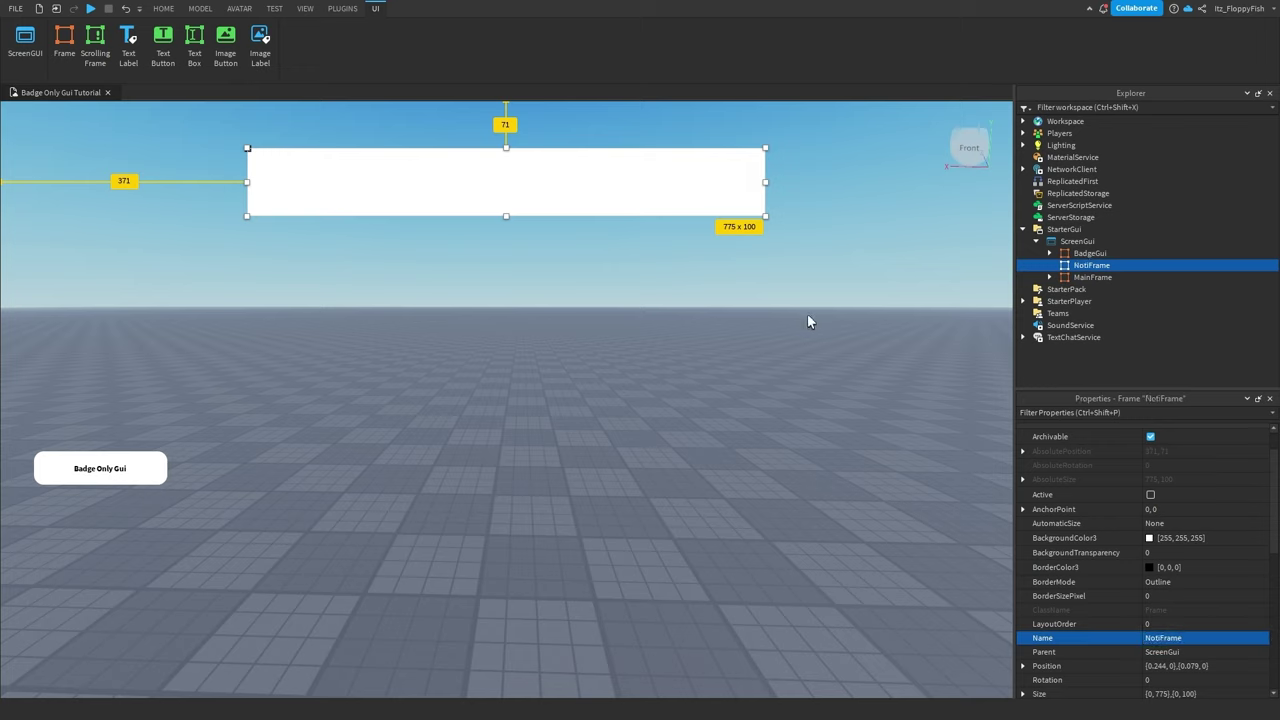
Insert a TextLabel into NotiFrame and drag its corner to fill the 775 × 100 frame
left_click(1117, 266)
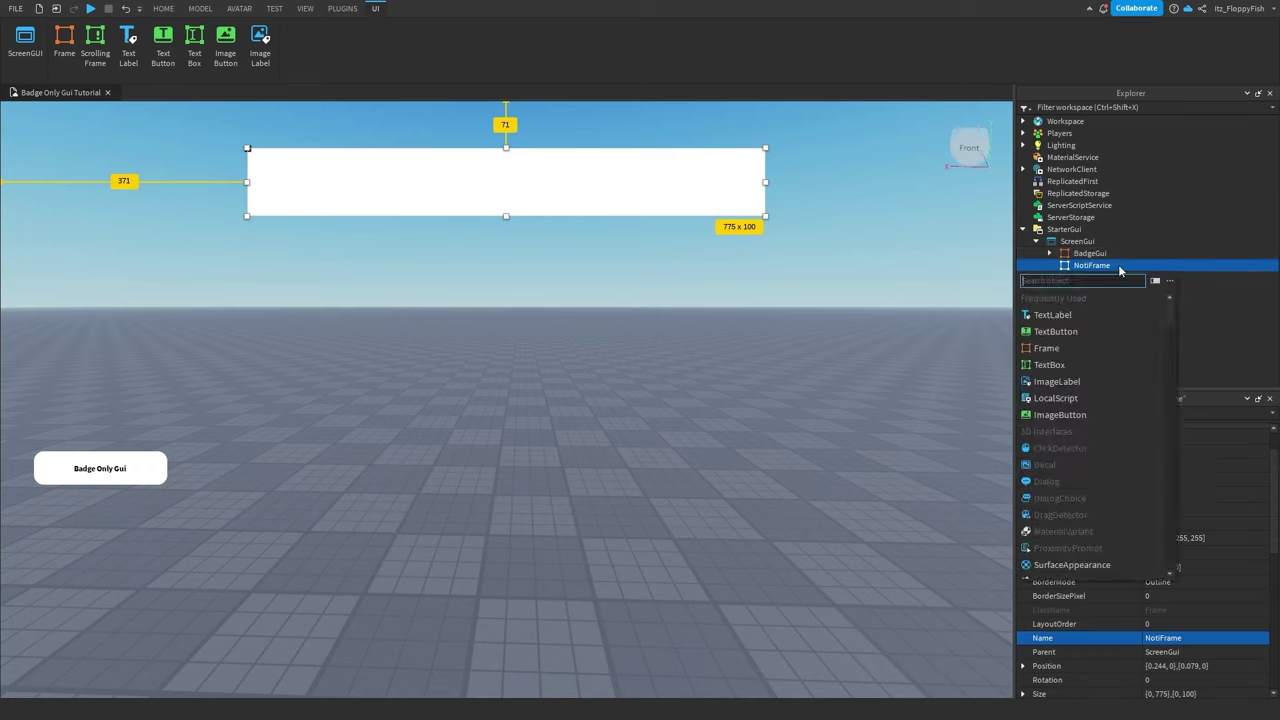
left_click(1094, 315)
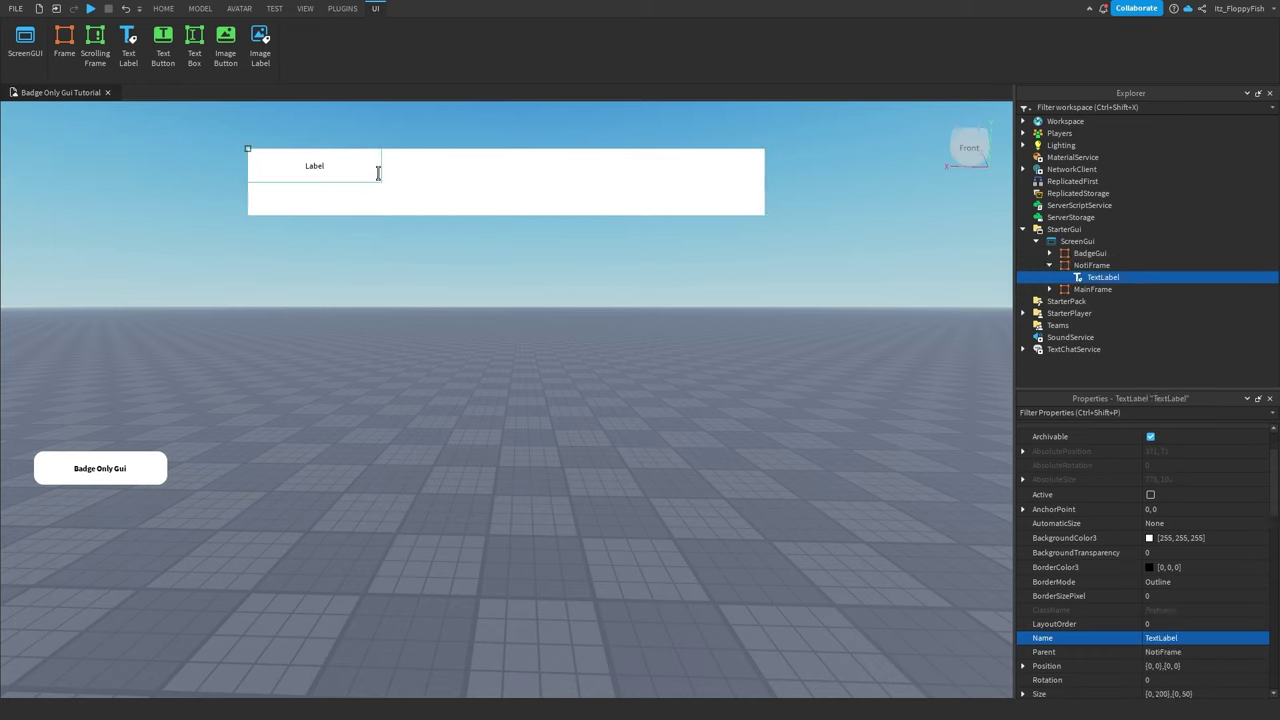
left_click(384, 177)
left_click(382, 180)
left_click_drag(381, 183, 766, 216)
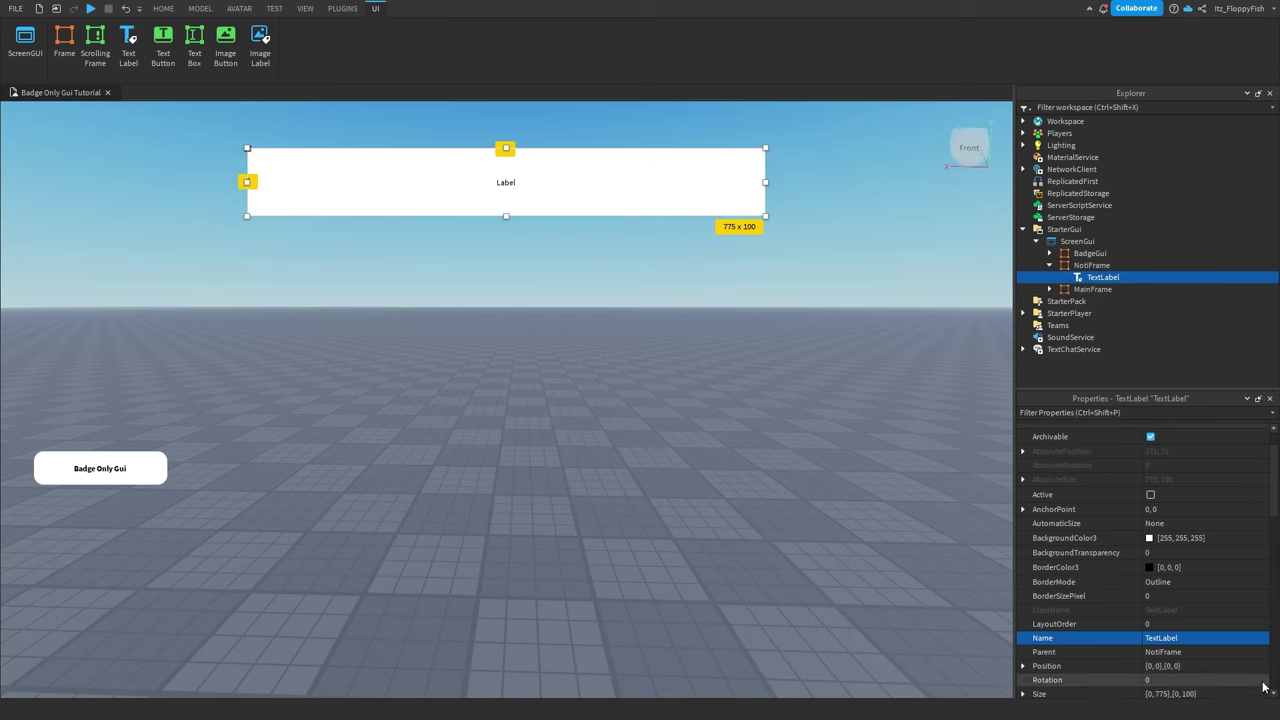
scroll(1266, 690, "down", 2)
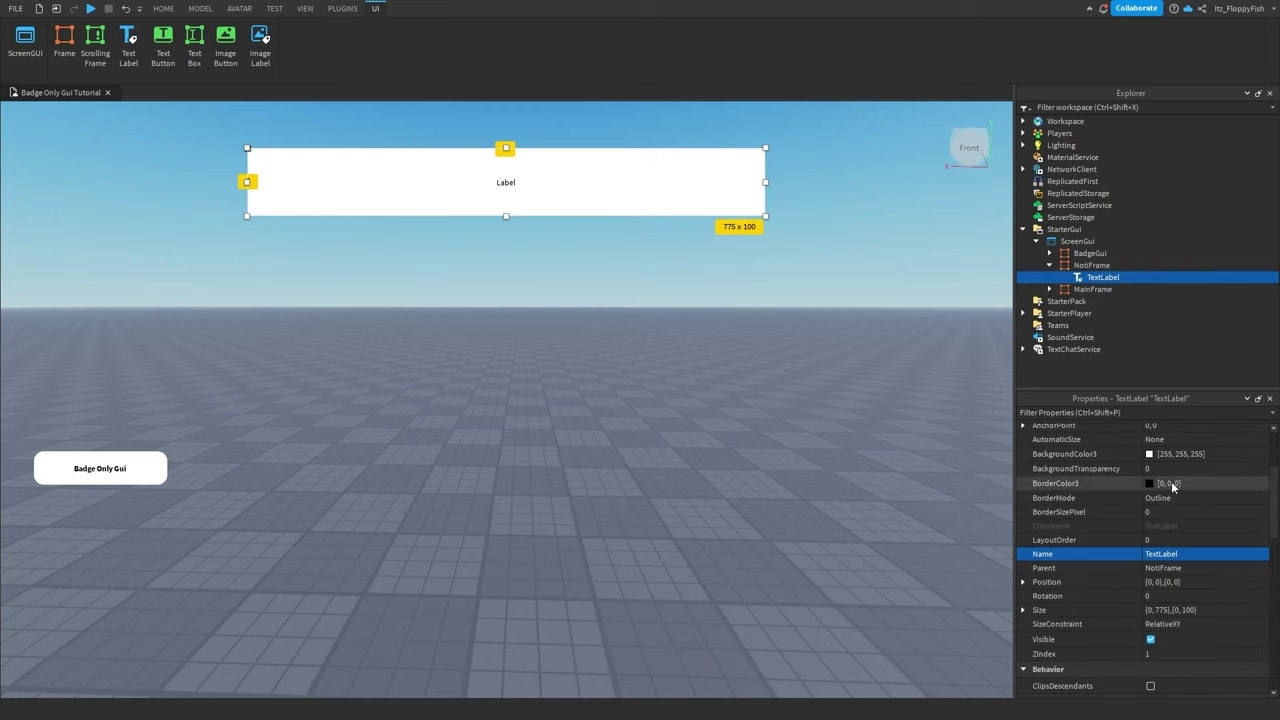
scroll(1178, 500, "up", 2)
Give the label BackgroundTransparency 1, turn on TextScaled, and set the font to Fredoka One
left_click(1192, 552)
type("1")
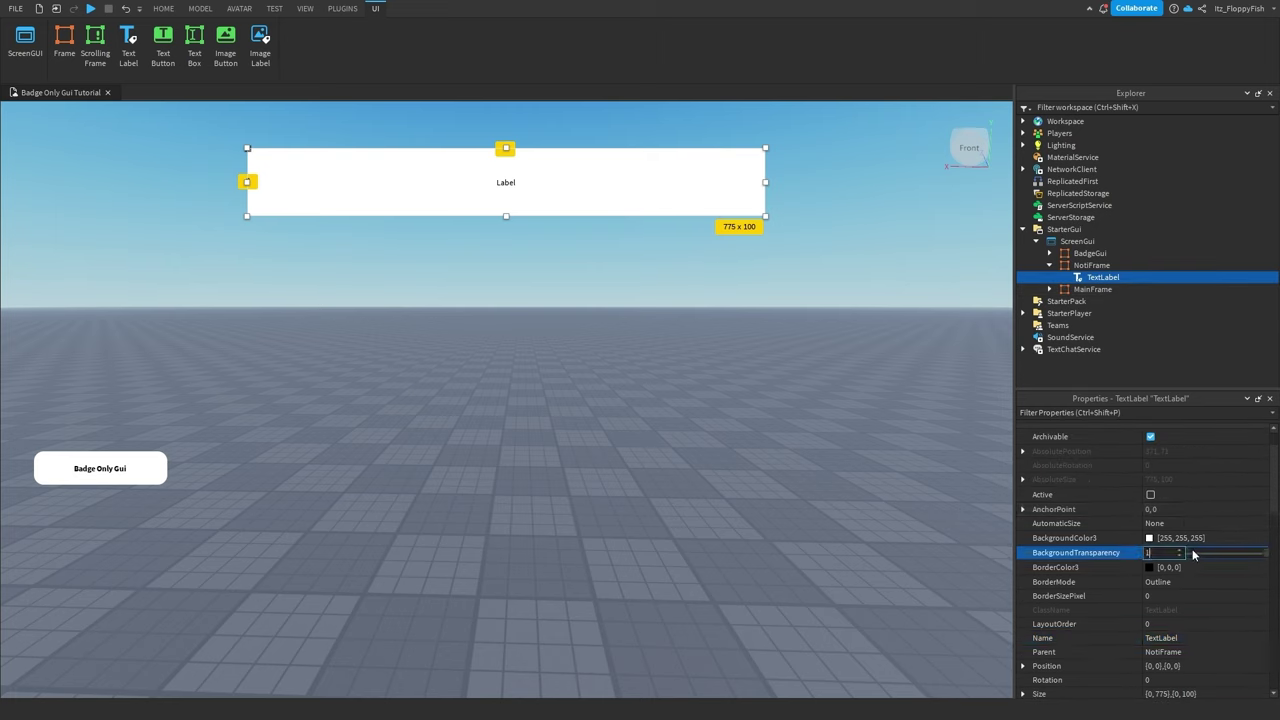
scroll(1192, 549, "down", 10)
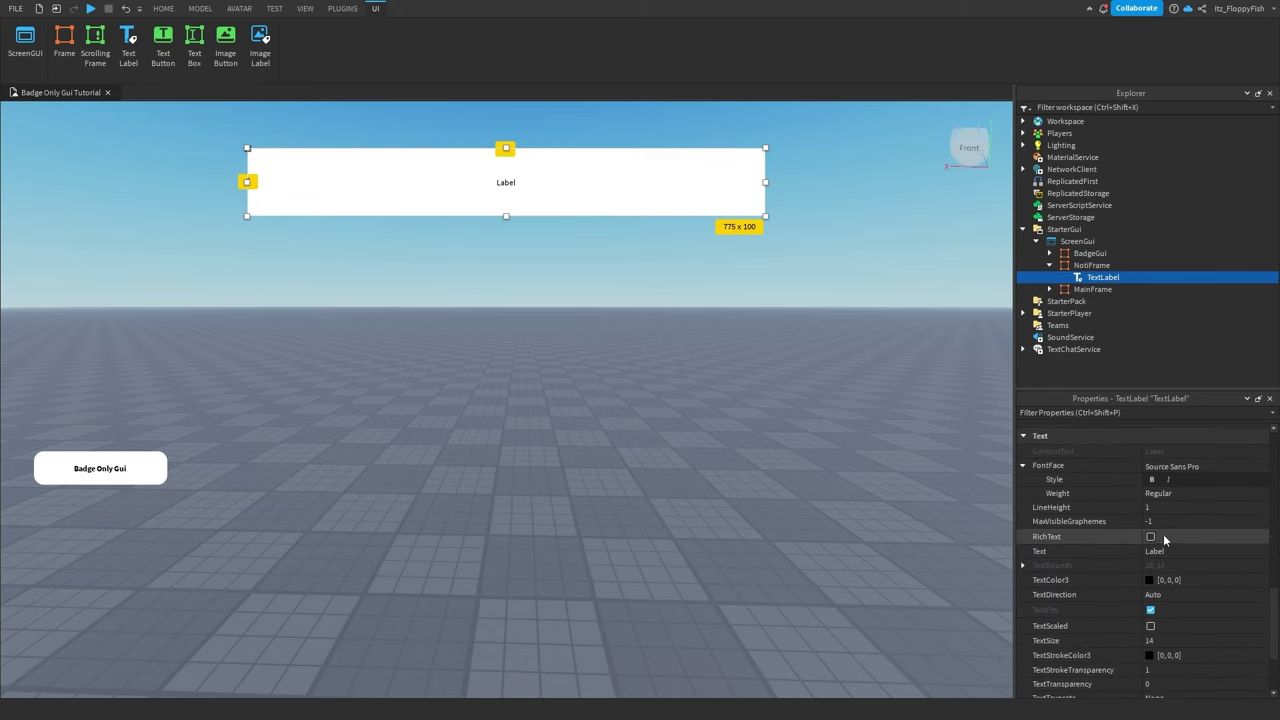
left_click(1152, 626)
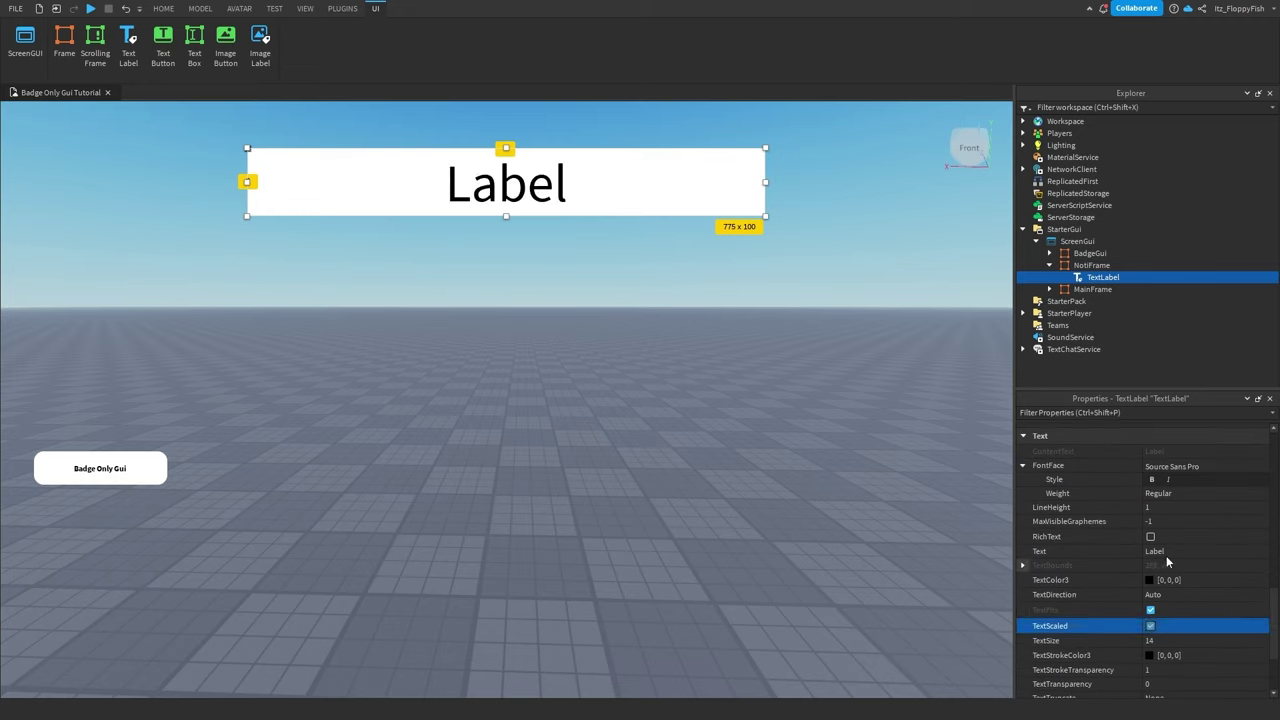
left_click(1177, 468)
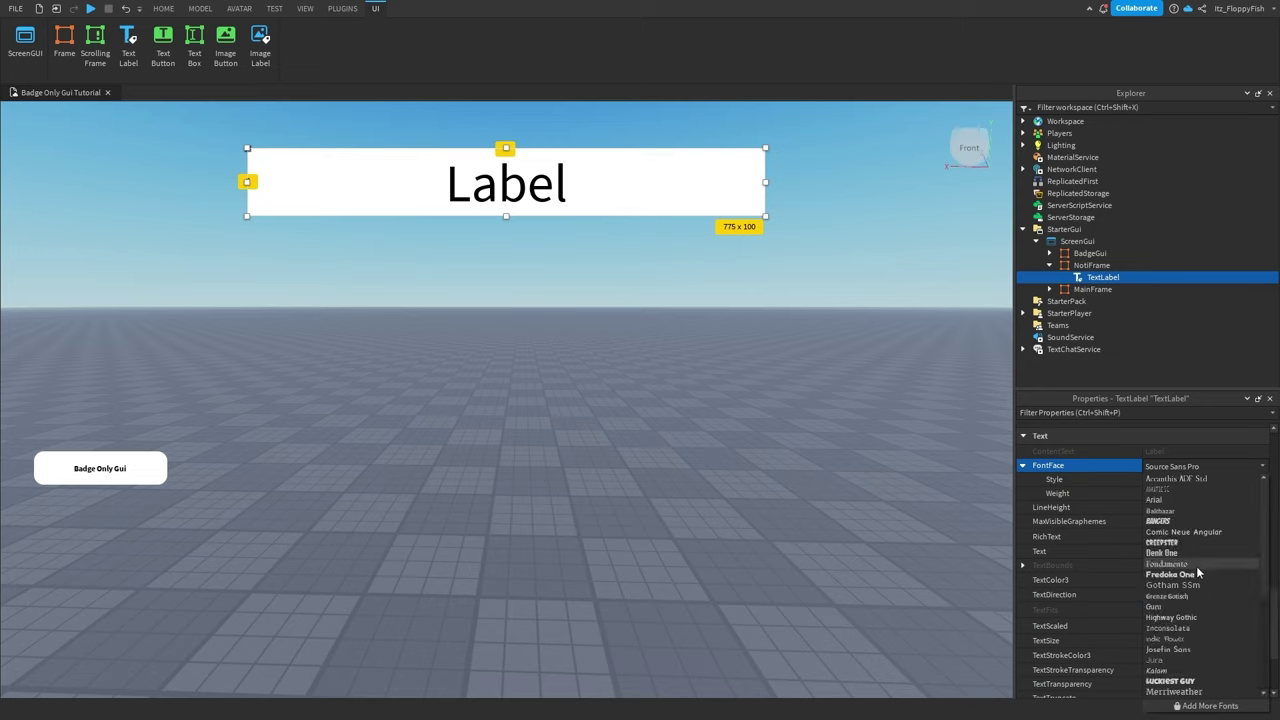
left_click(1195, 575)
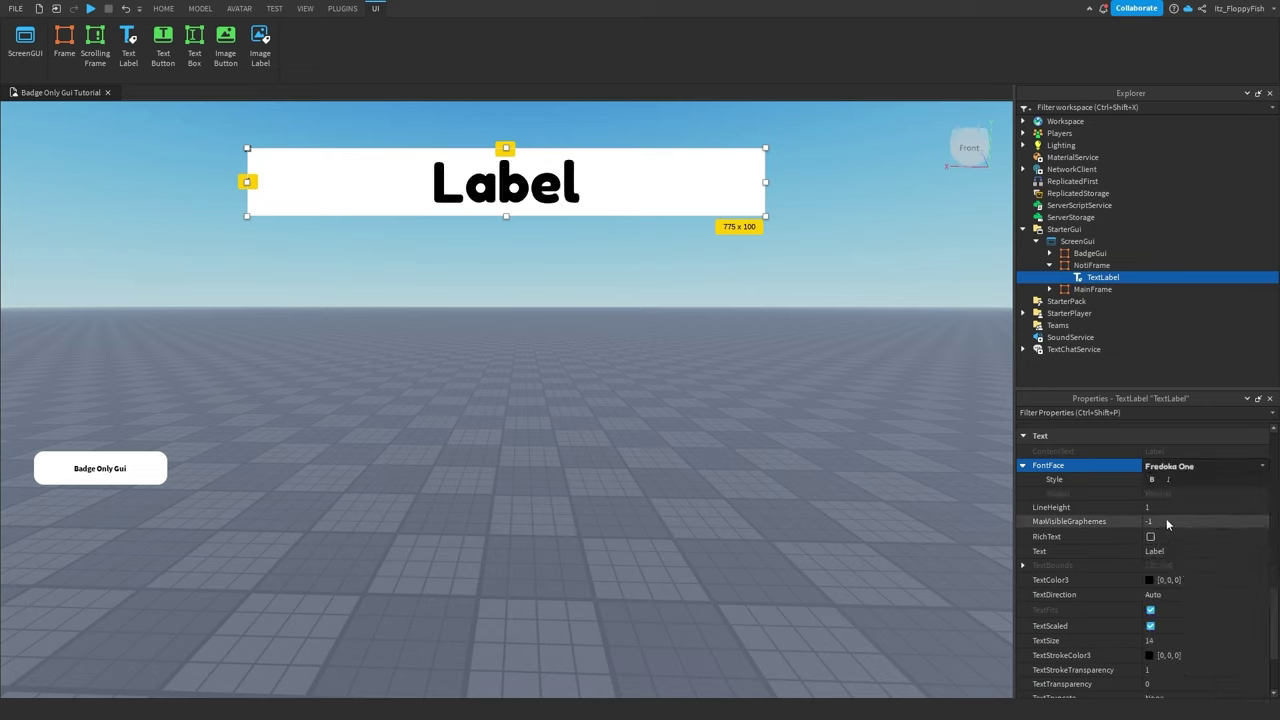
Change the label text to 'You dont own the badge'
left_click(1166, 551)
key("BackSpace")
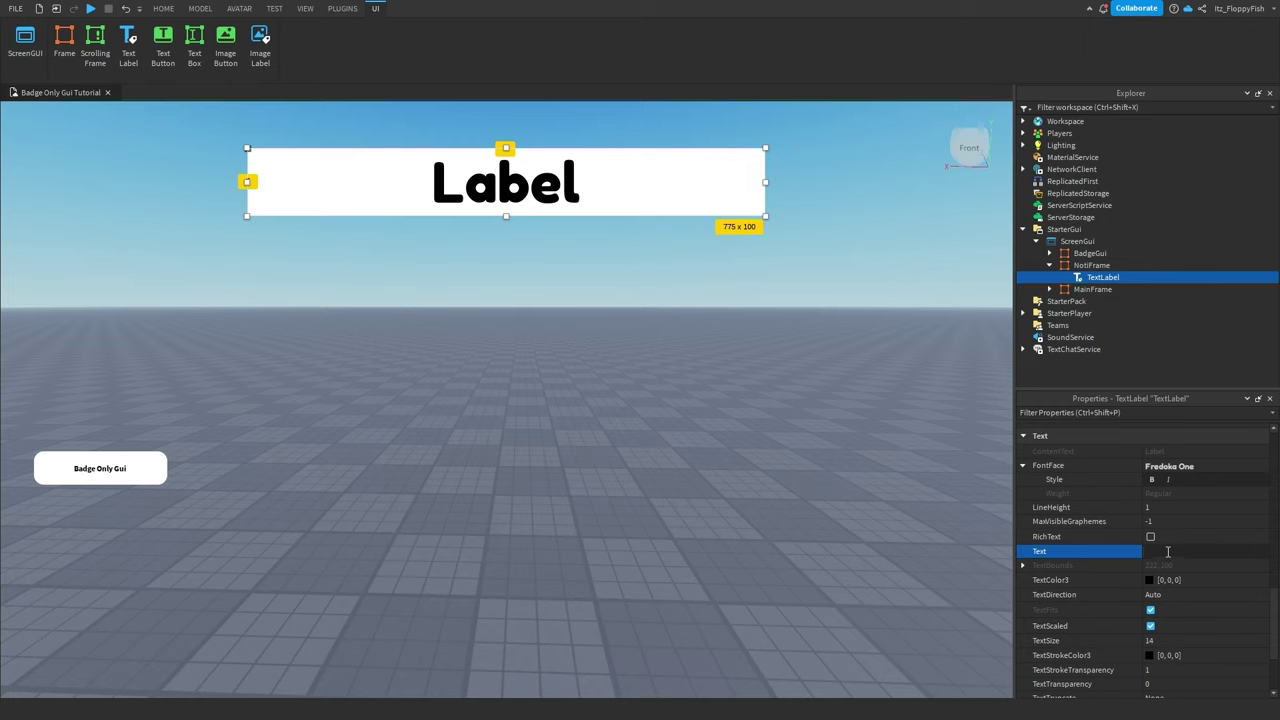
type("You dont own the badge")
key("Return")
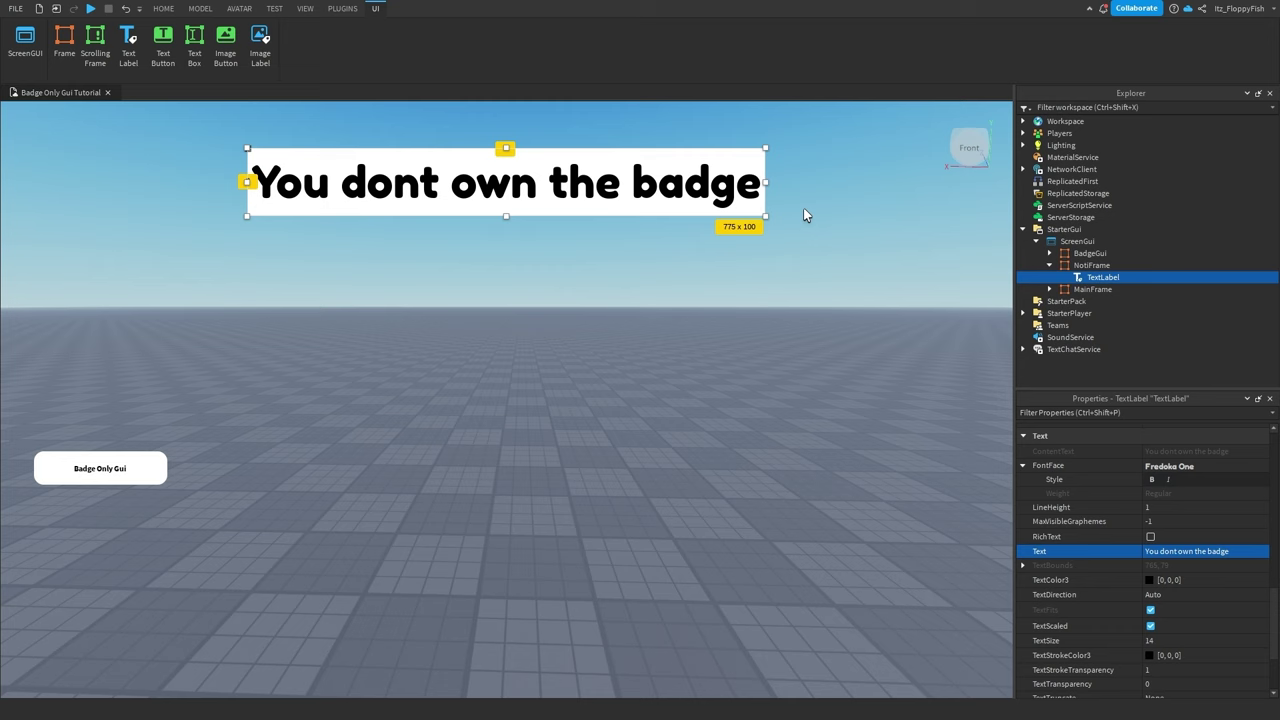
left_click(827, 236)
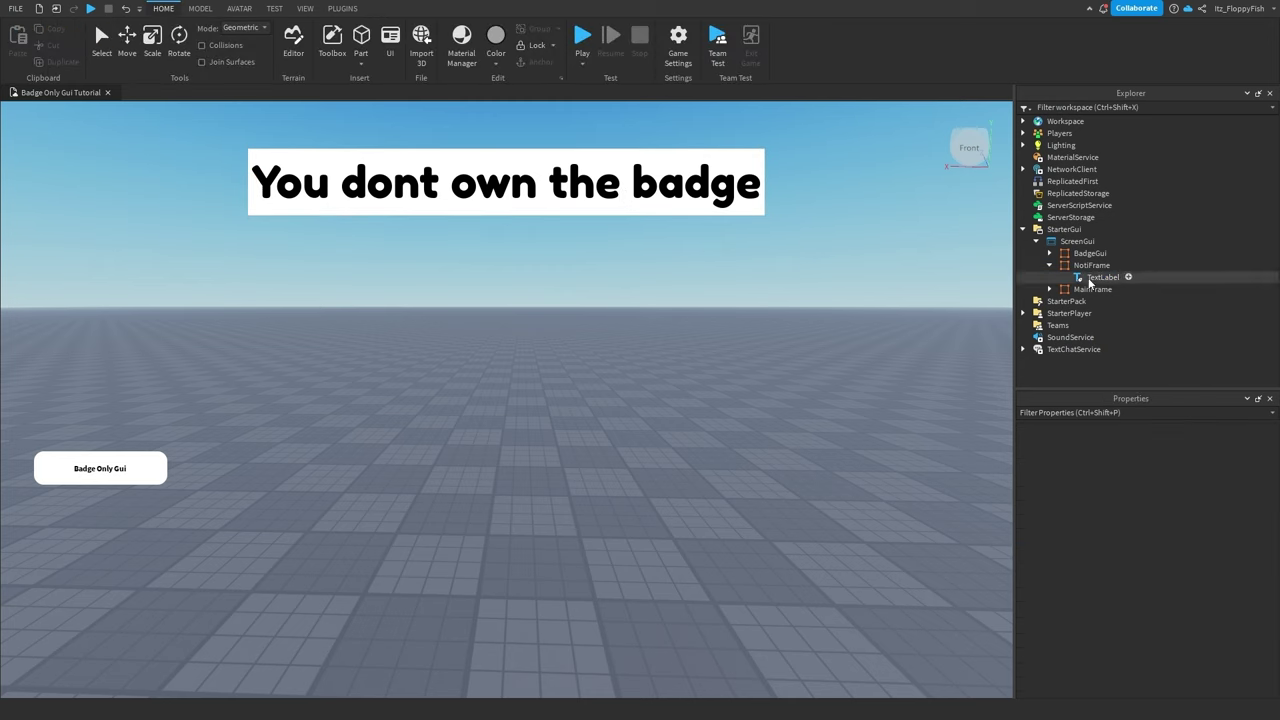
left_click(1044, 265)
left_click(1103, 277)
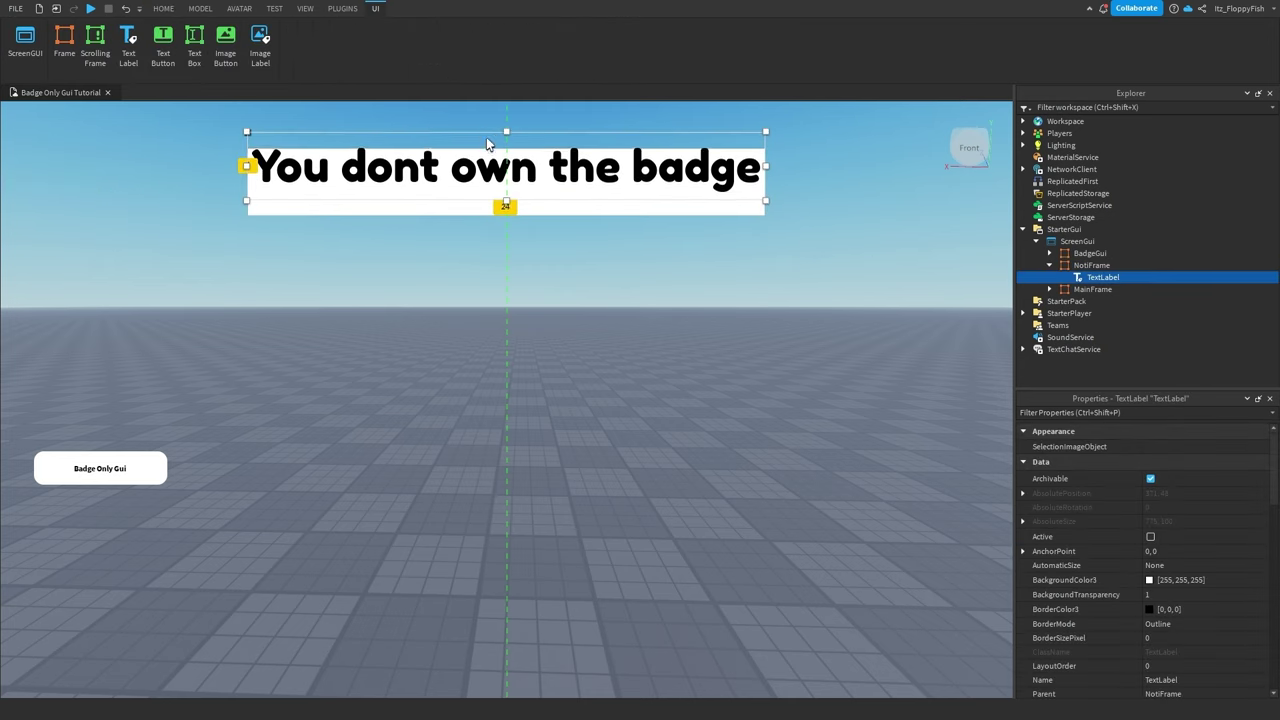
key("Down")
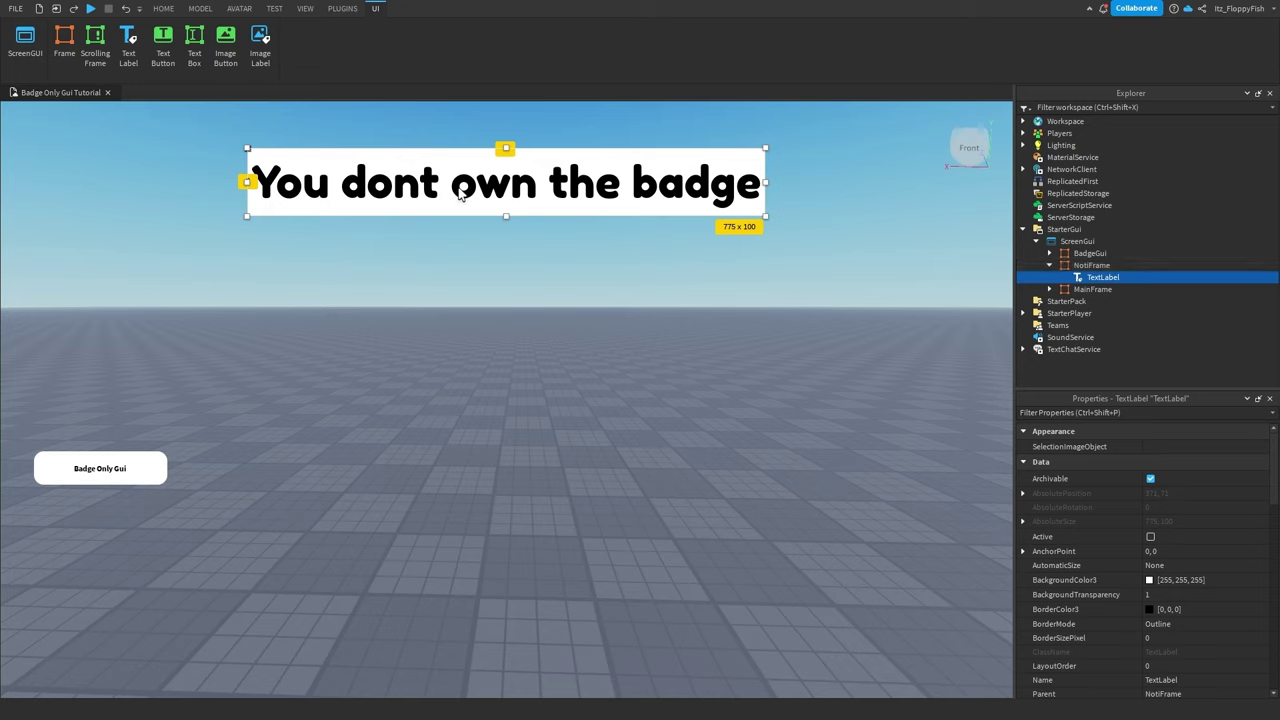
left_click(692, 240)
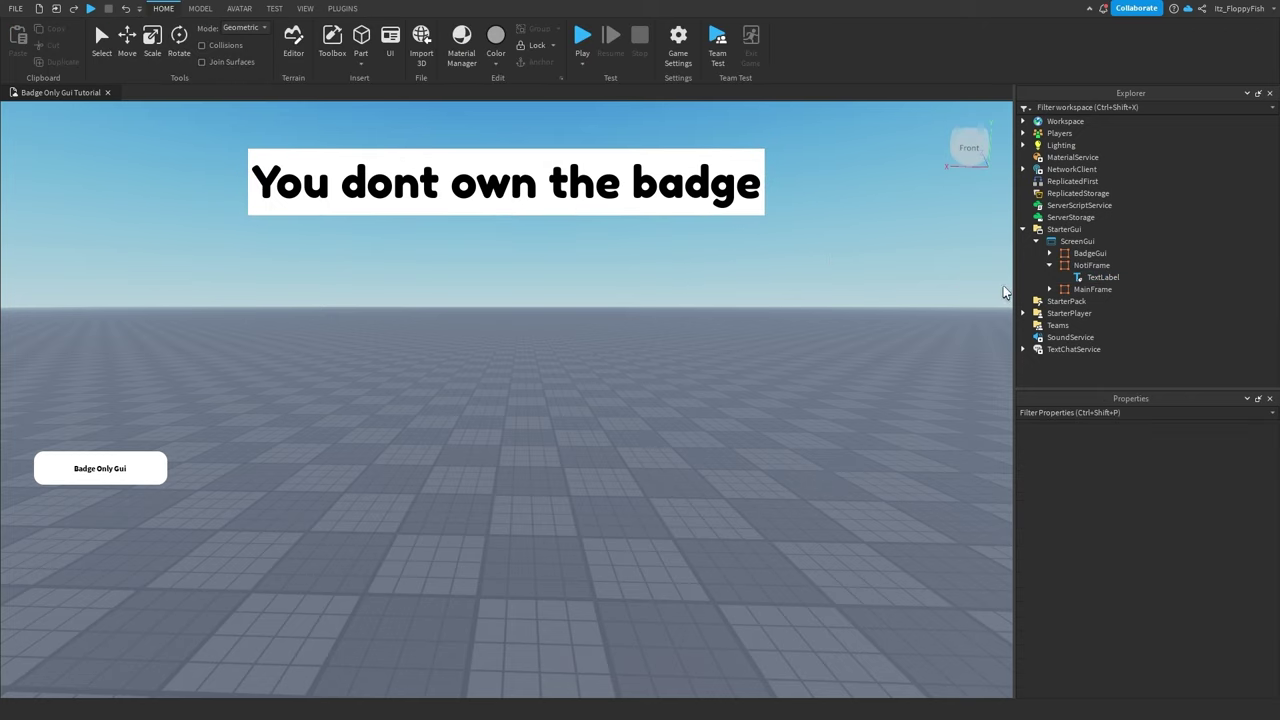
left_click(1078, 266)
left_click(1049, 265)
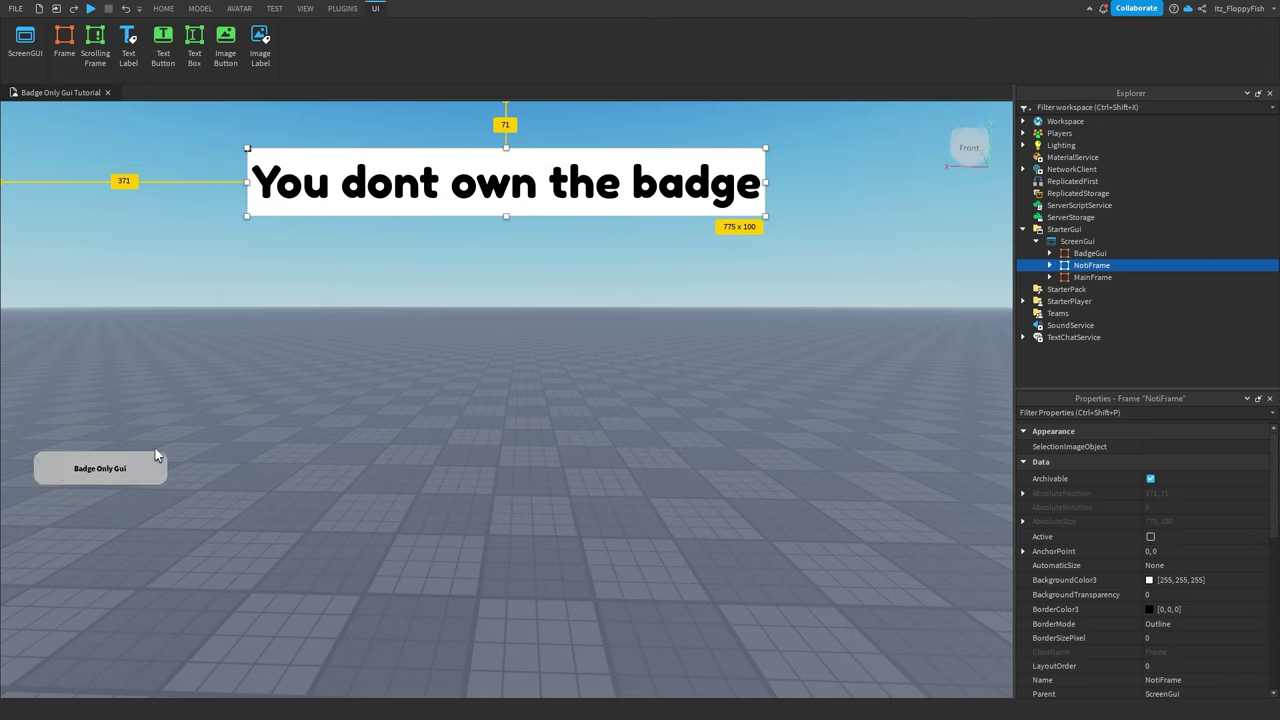
left_click(1118, 277)
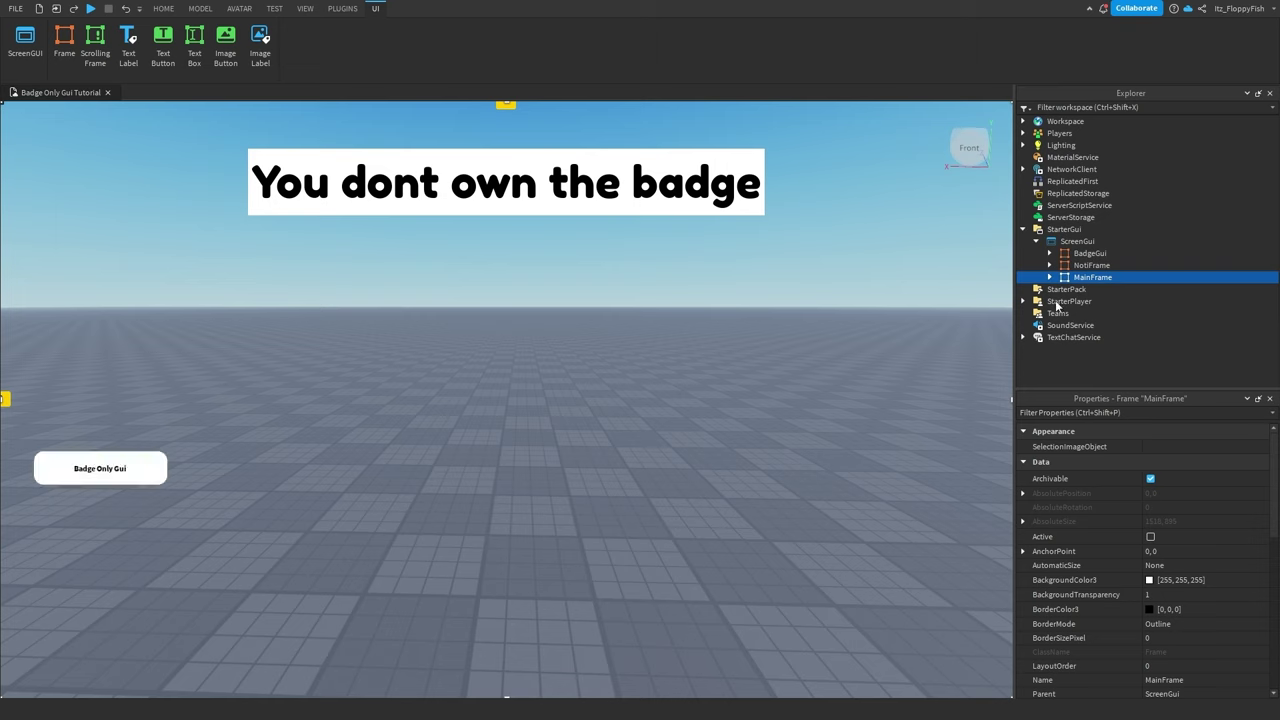
left_click(1089, 265)
left_click(1090, 254)
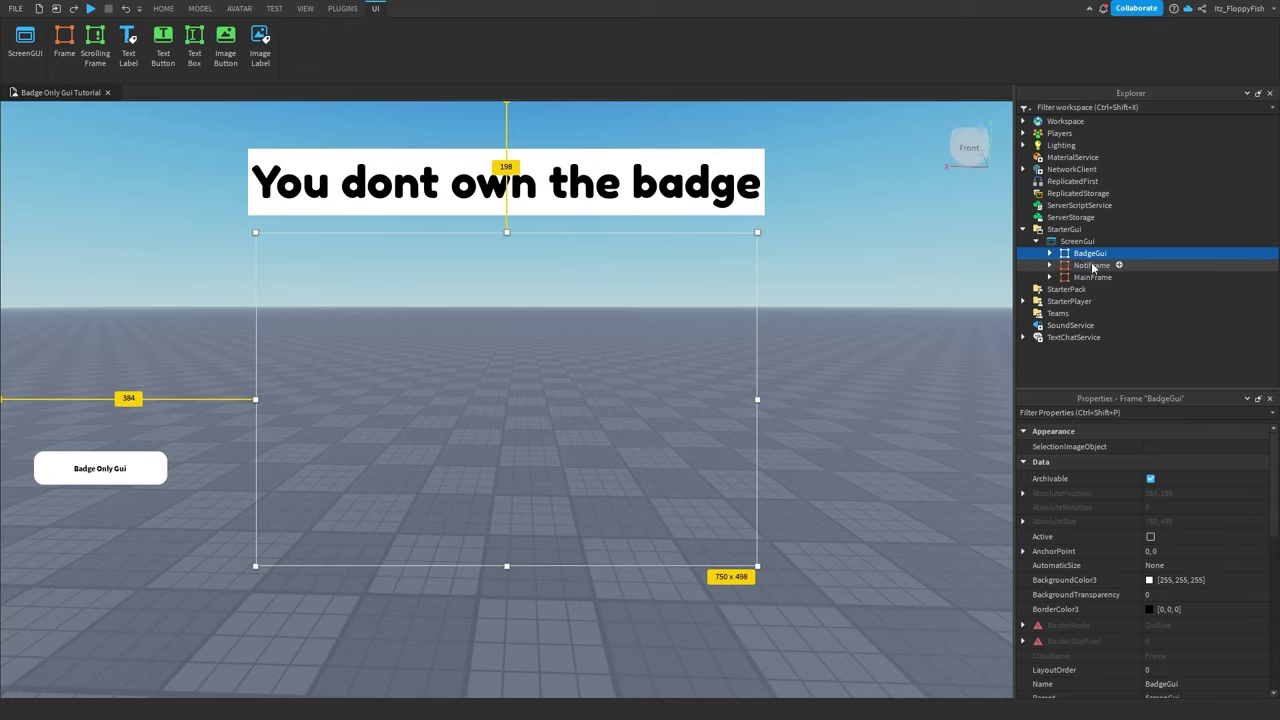
left_click(1091, 265)
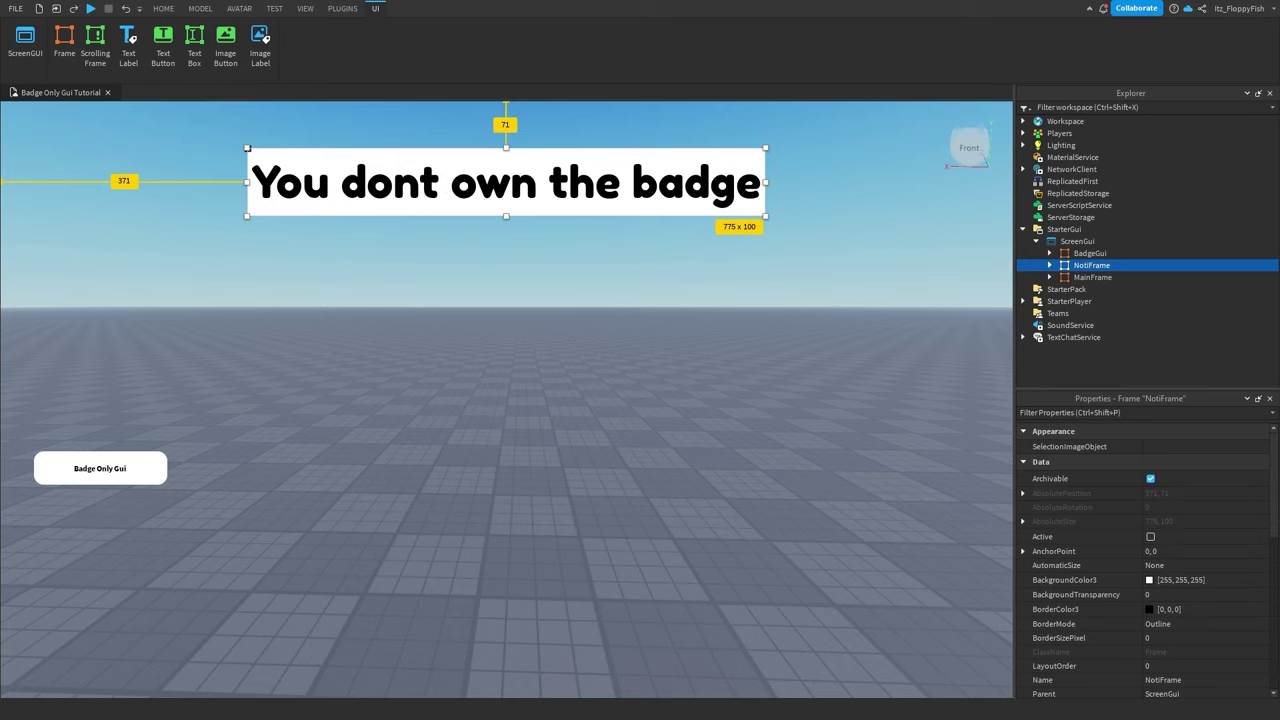
left_click(1050, 277)
Insert a LocalScript into the Badge Only Gui TextButton inside MainFrame
left_click(1062, 289)
left_click(1097, 289)
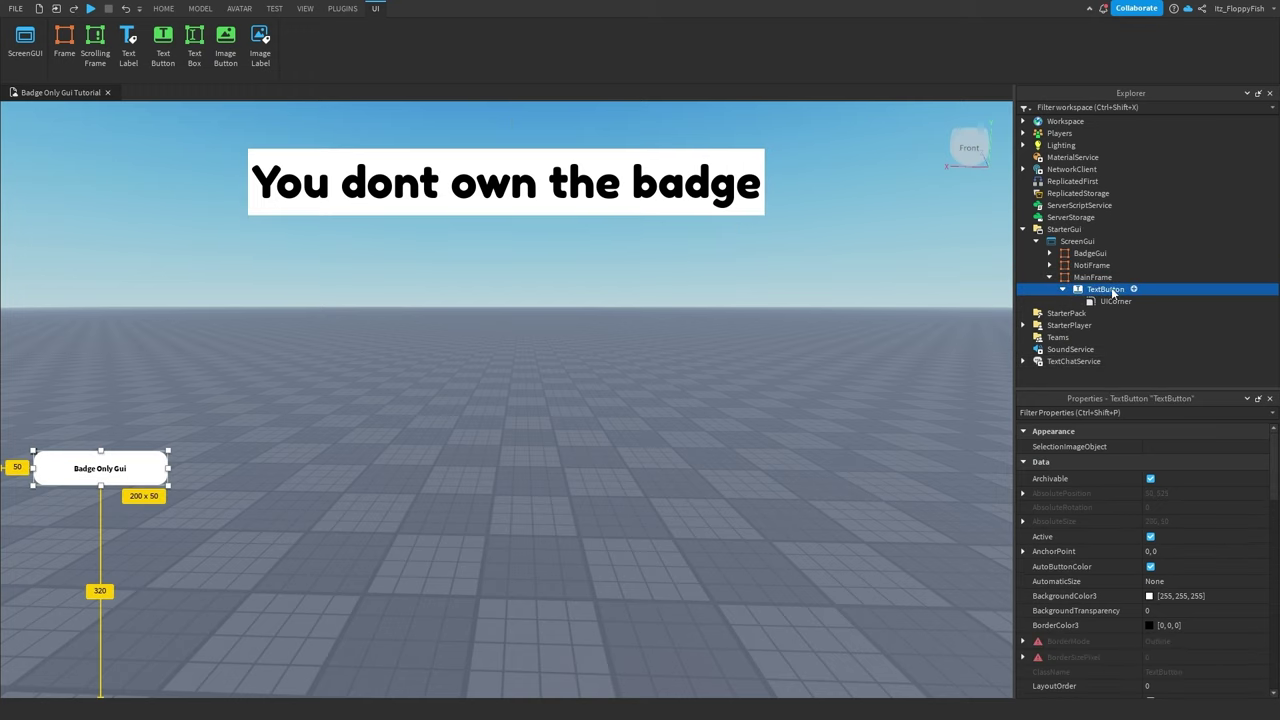
left_click(1133, 289)
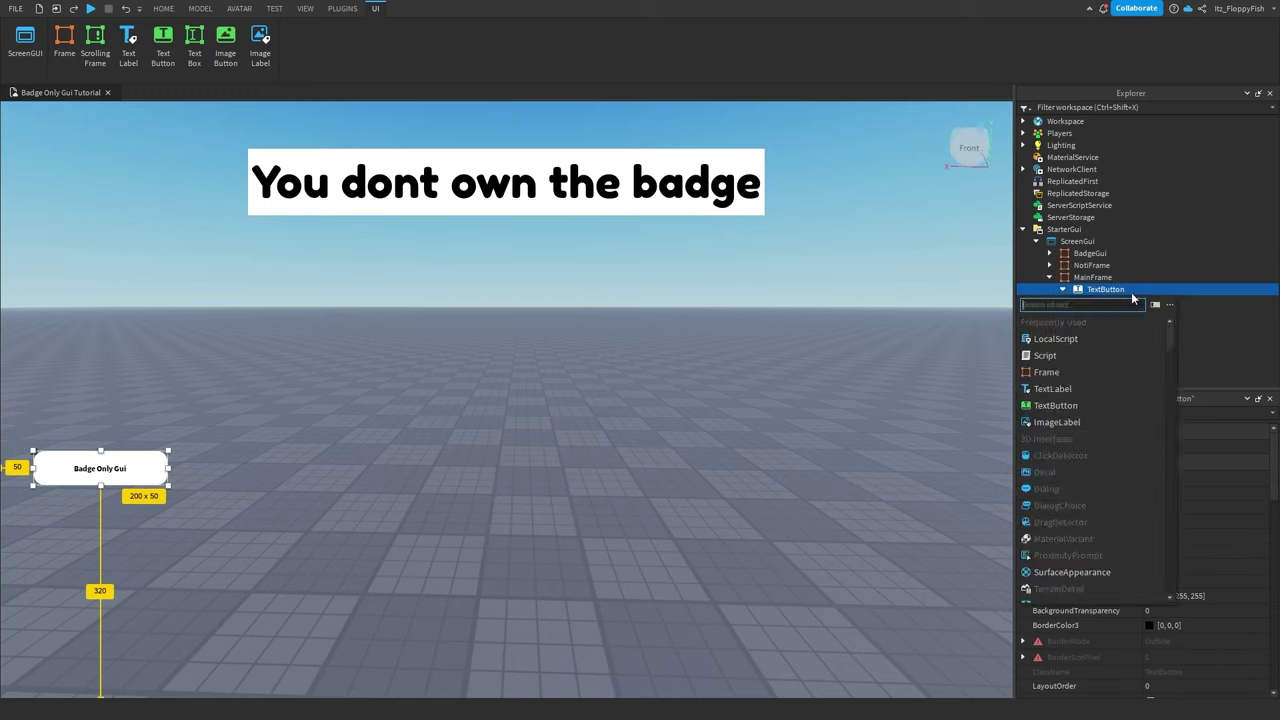
left_click(1103, 338)
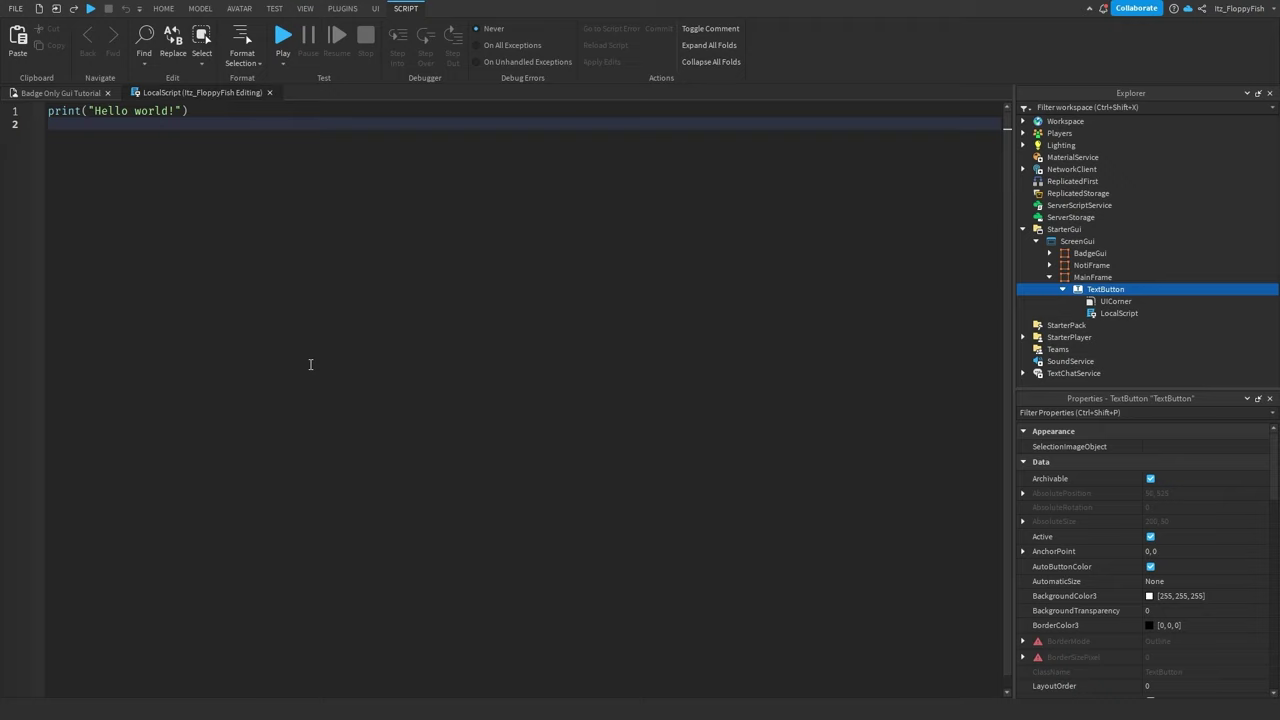
Replace the placeholder print line with the pasted BadgeService checking script
key("ctrl+a")
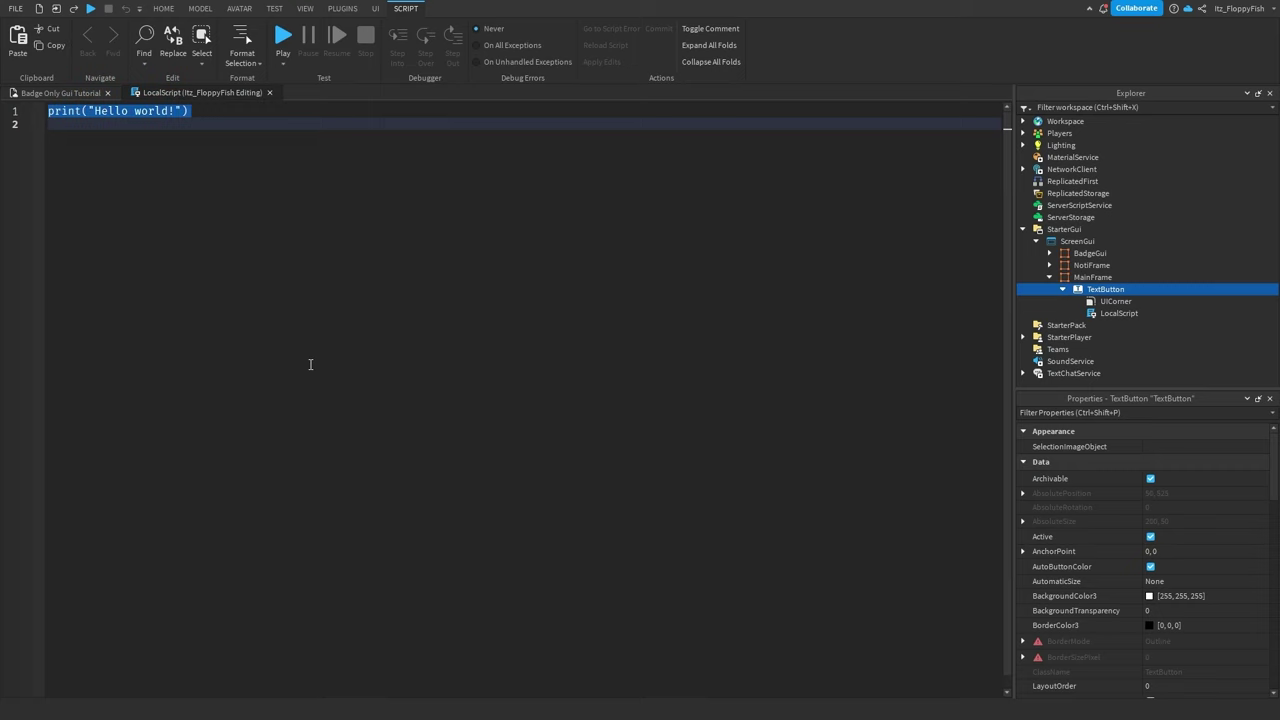
key("BackSpace")
key("ctrl+v")
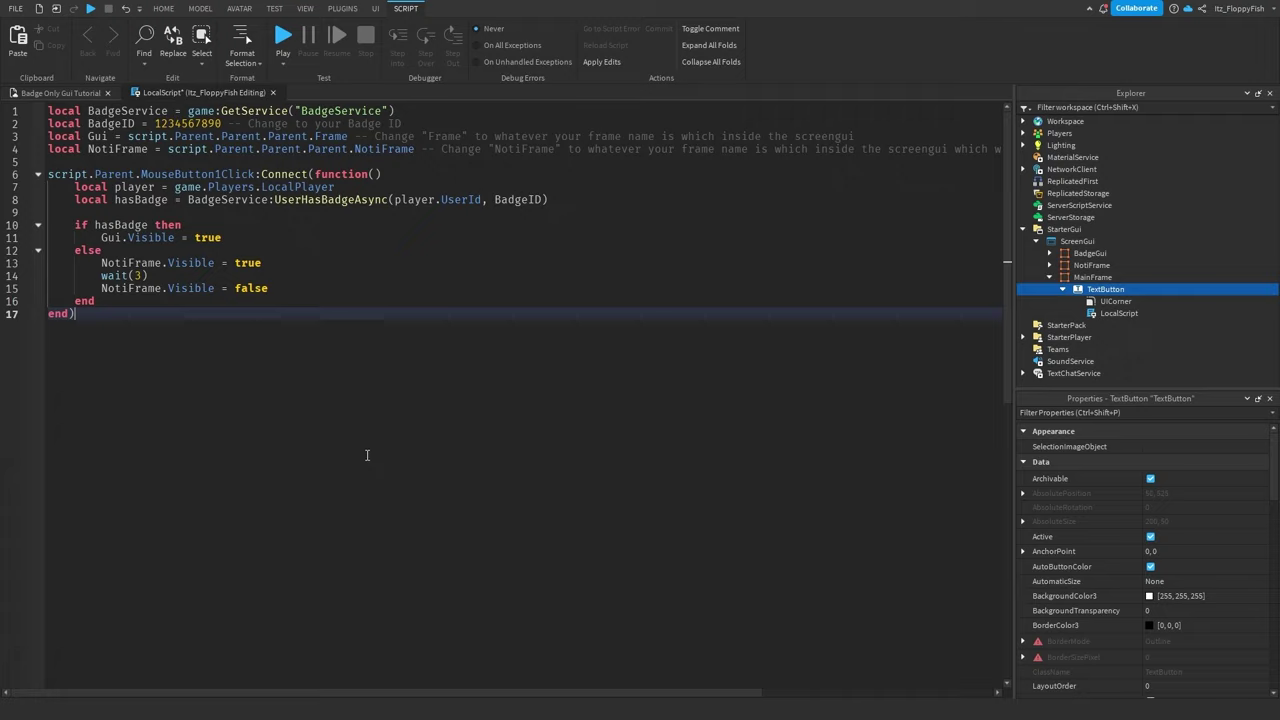
scroll(366, 457, "down", 2, "ctrl")
left_click_drag(251, 126, 617, 134)
left_click(621, 135)
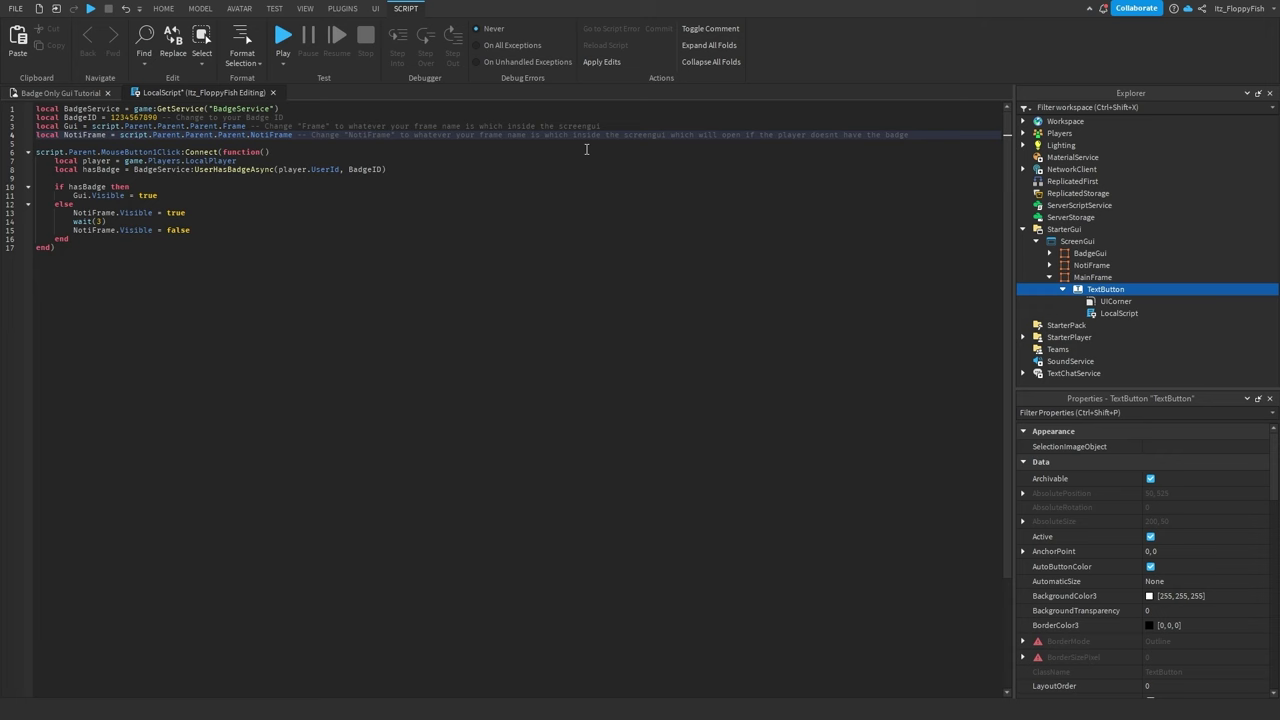
scroll(348, 181, "down", 3, "ctrl")
scroll(348, 181, "up", 4, "ctrl")
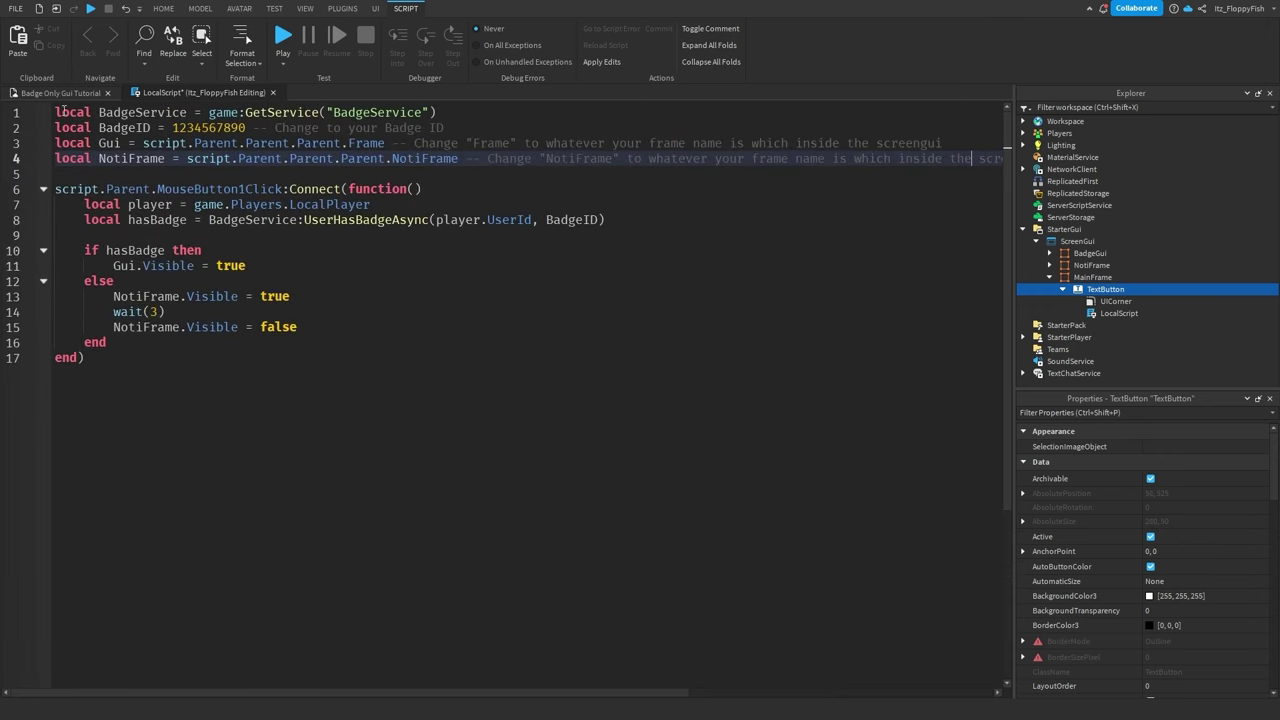
left_click(126, 127)
double_click(208, 127)
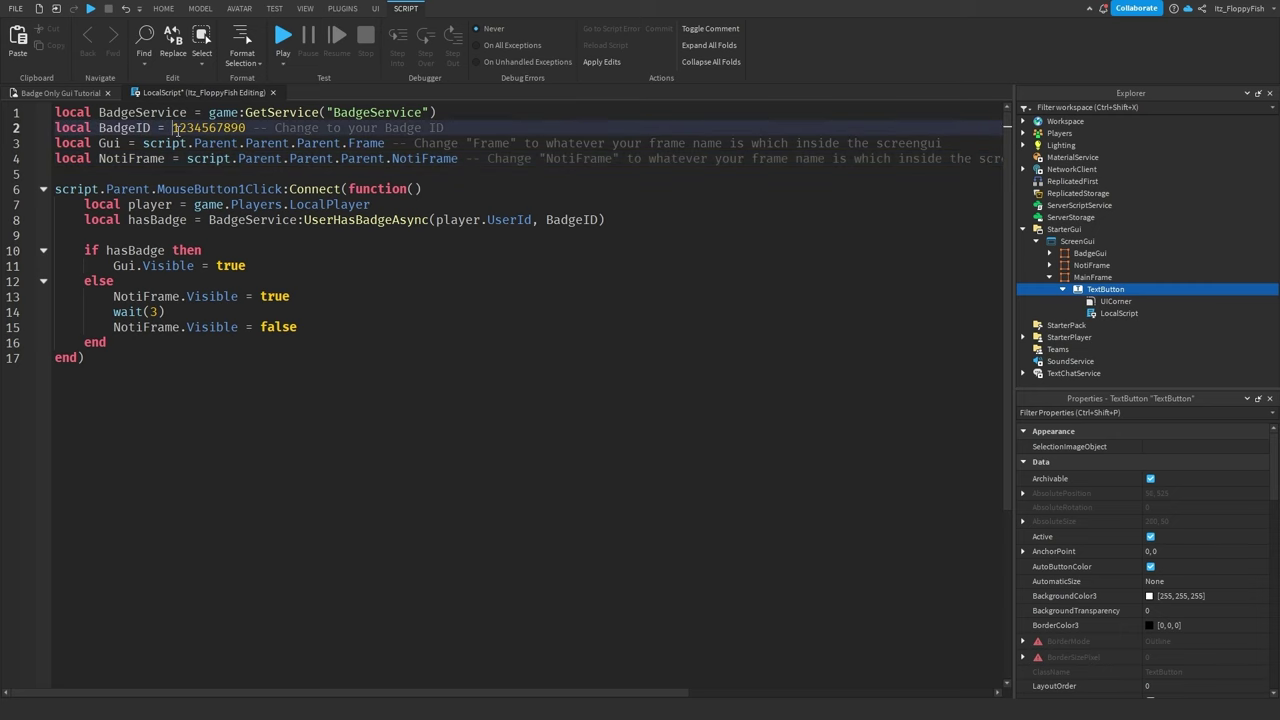
key("ctrl+a")
left_click(446, 356)
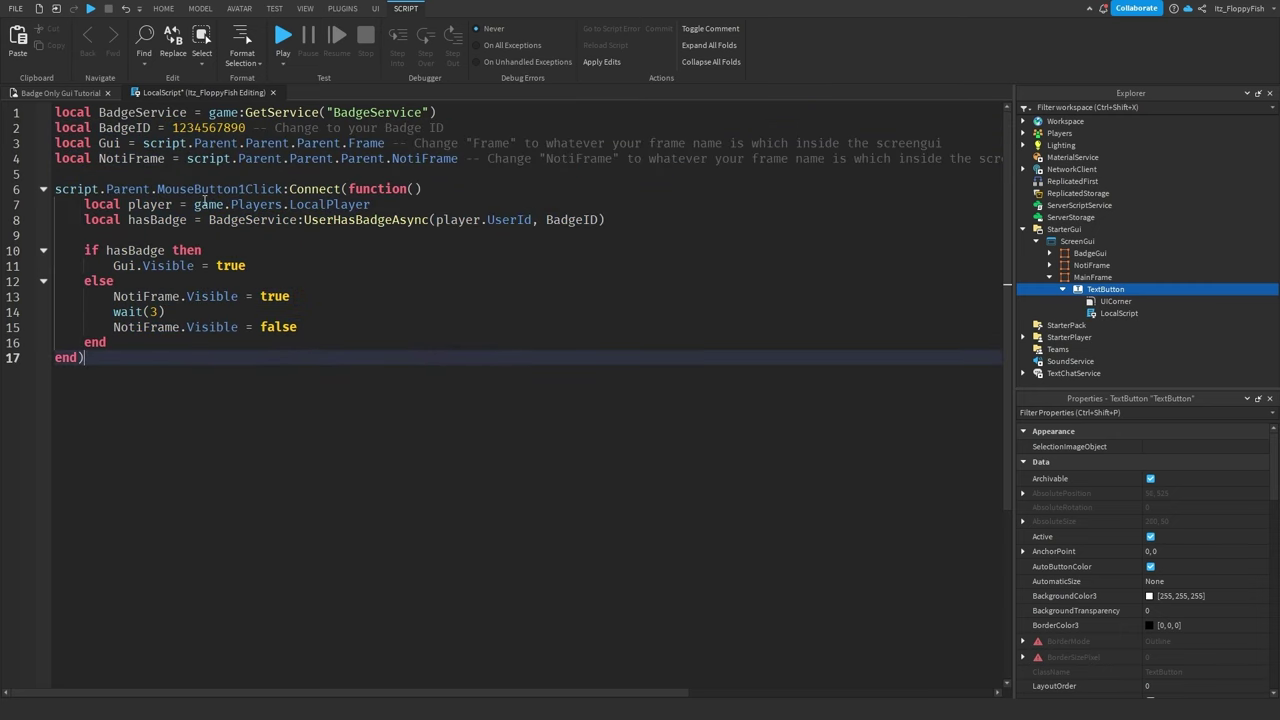
left_click(129, 127)
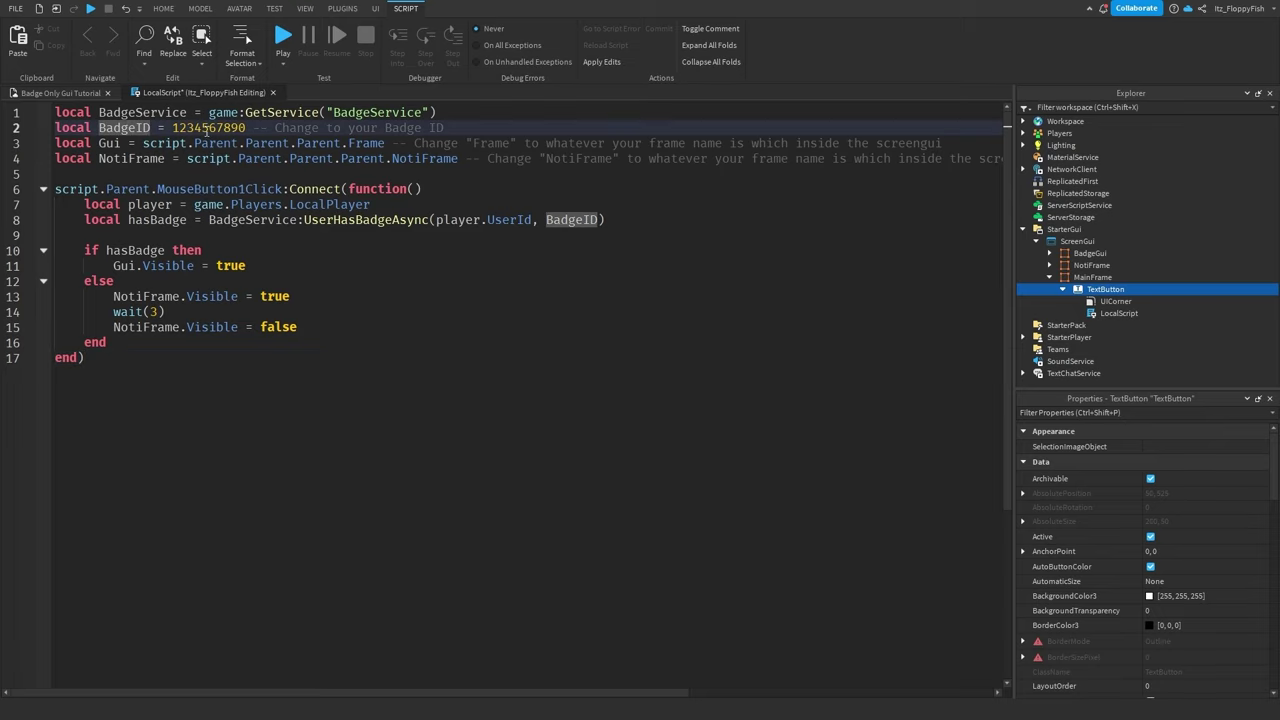
double_click(207, 128)
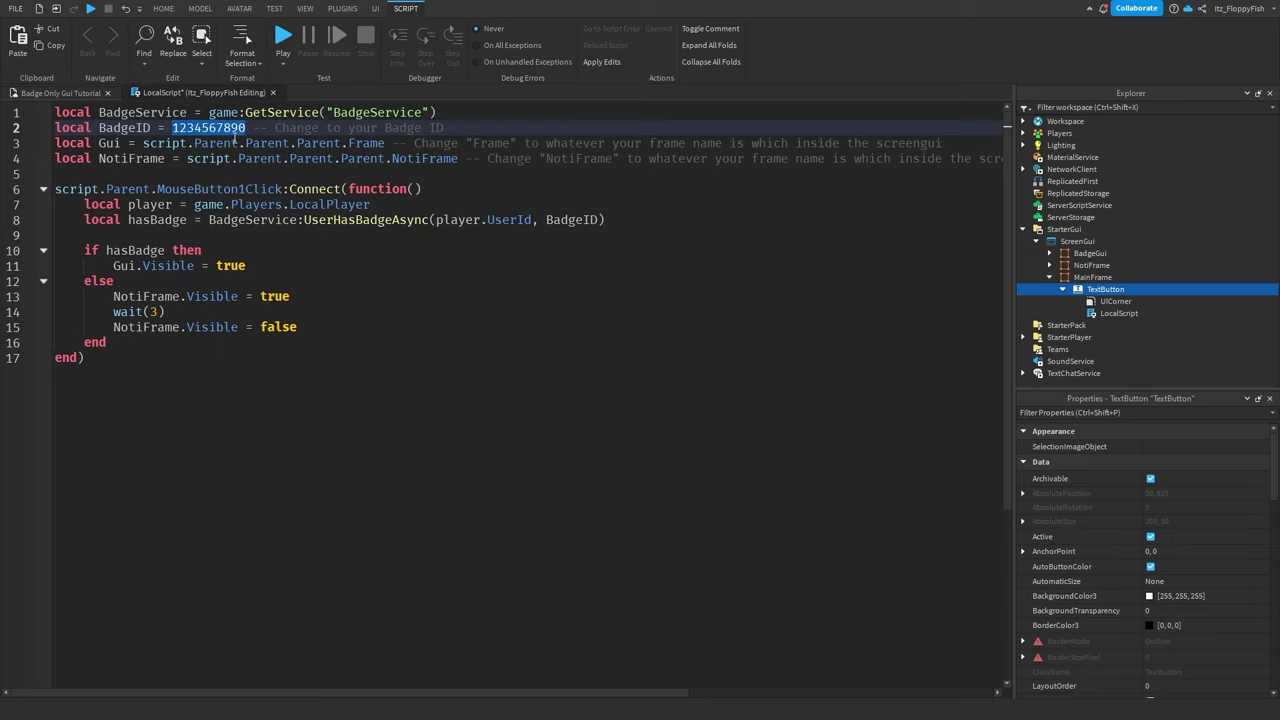
left_click(272, 93)
left_click(321, 321)
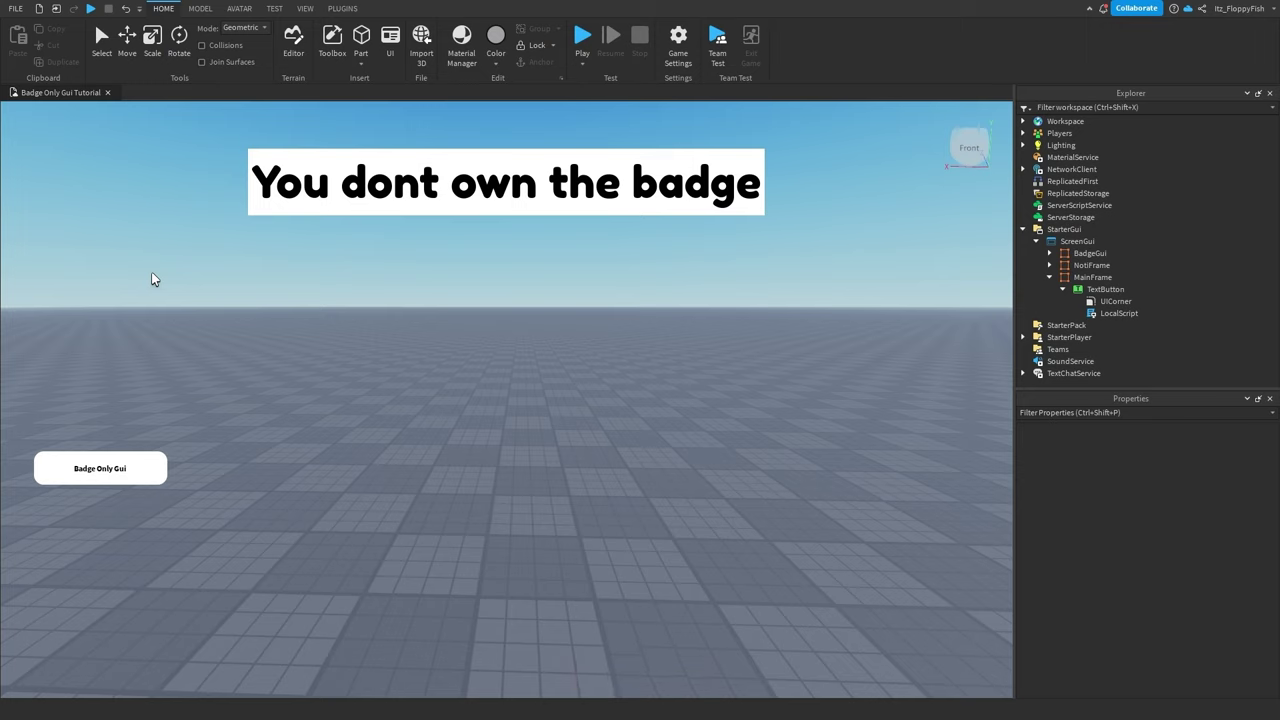
Check the File menu, then open the Badge Only Gui Tutorial experience's options on Creator Hub
left_click(15, 8)
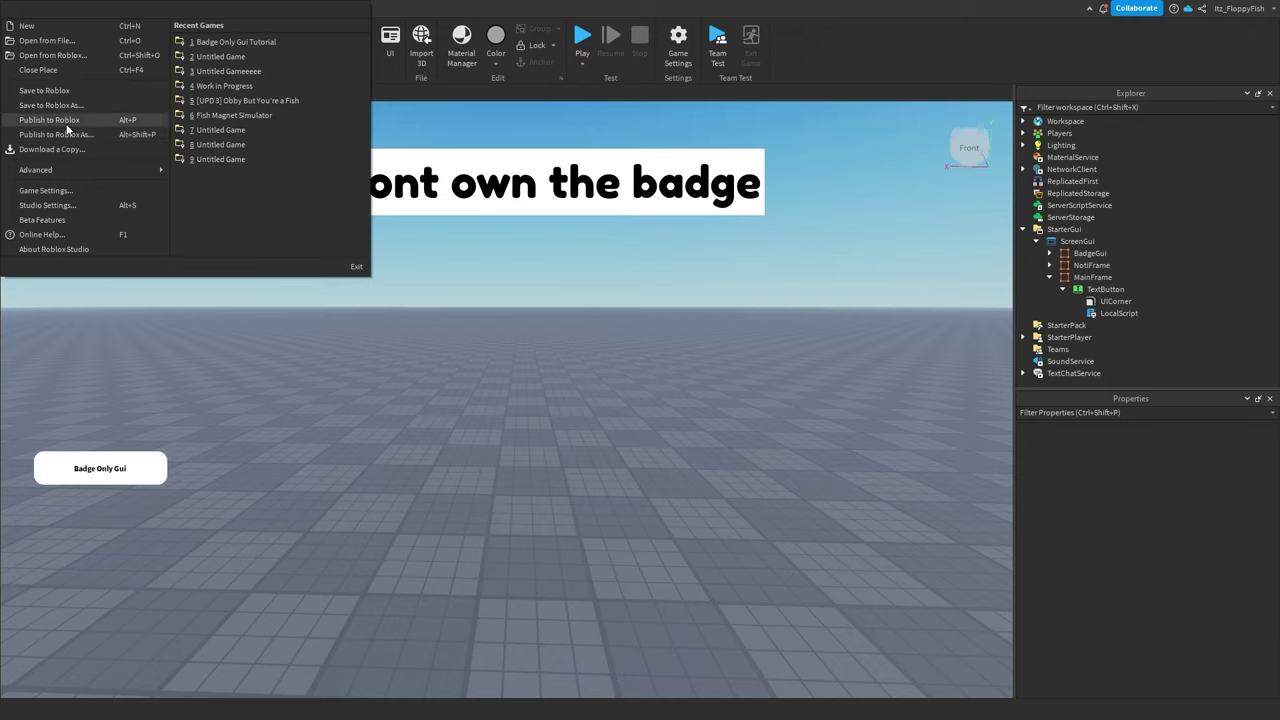
left_click(65, 123)
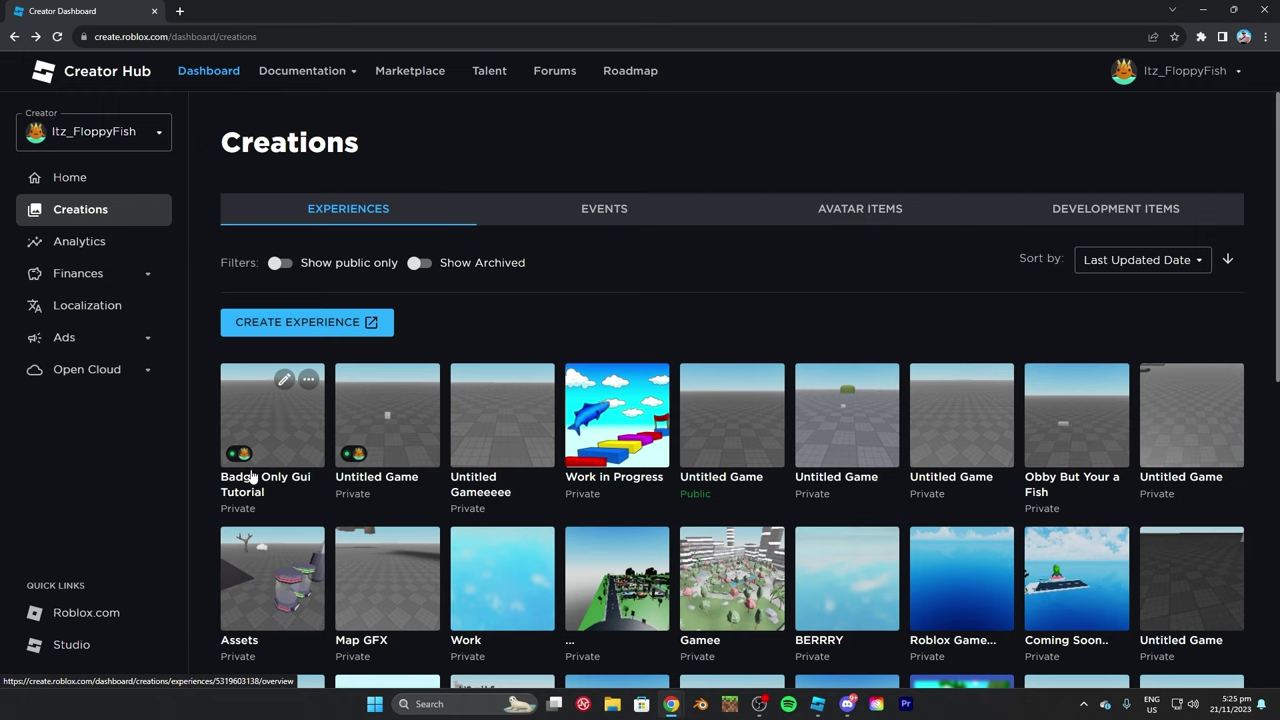
left_click(308, 381)
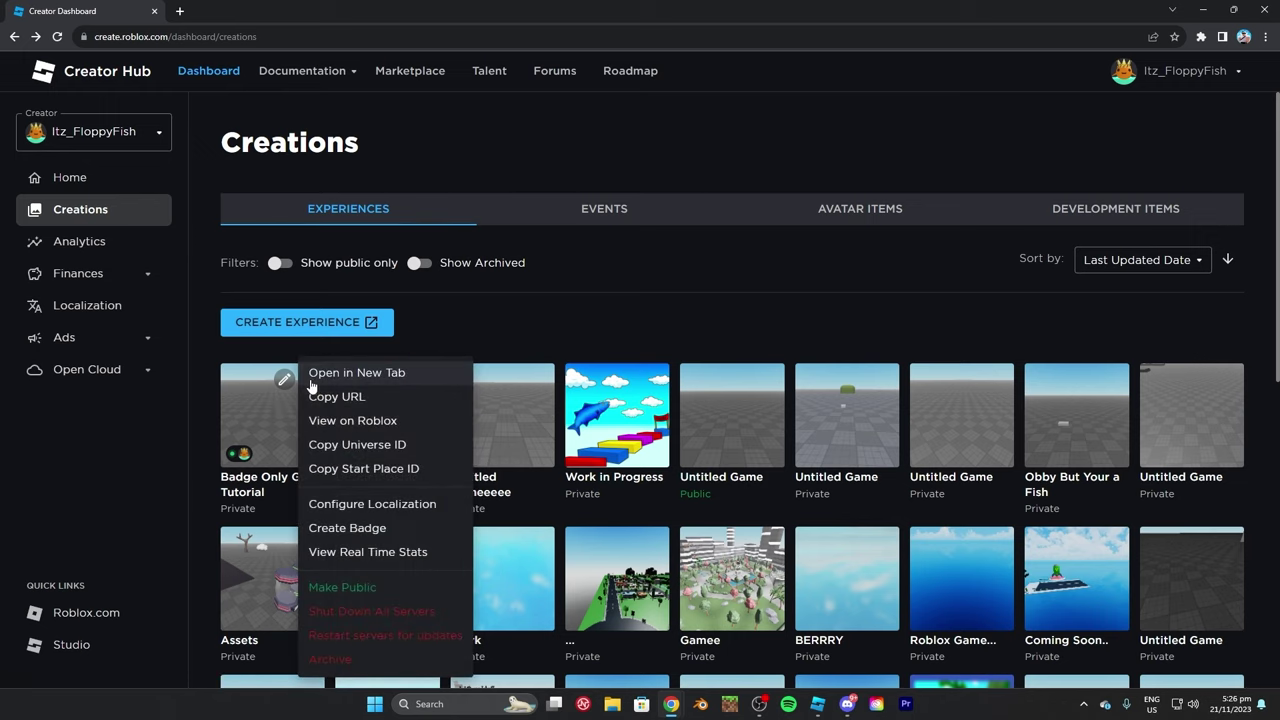
Start a new badge for the experience and name it 'Fish Badge'
left_click(358, 528)
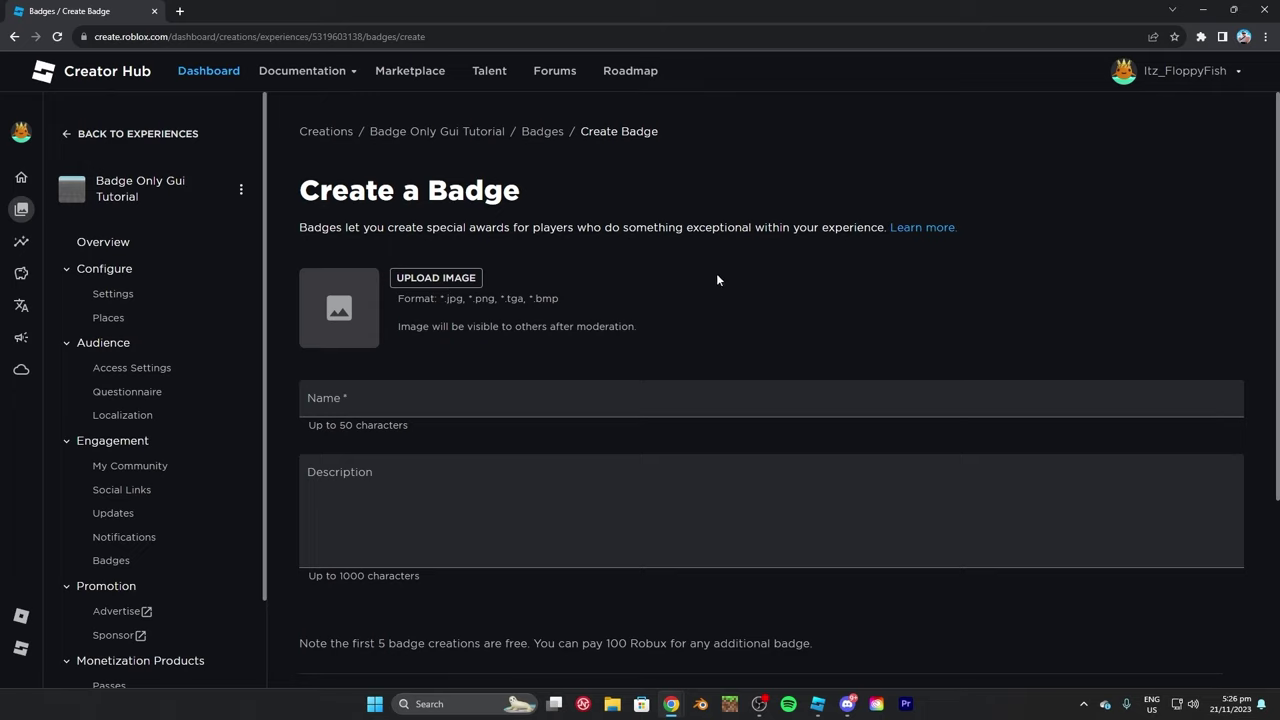
left_click(394, 412)
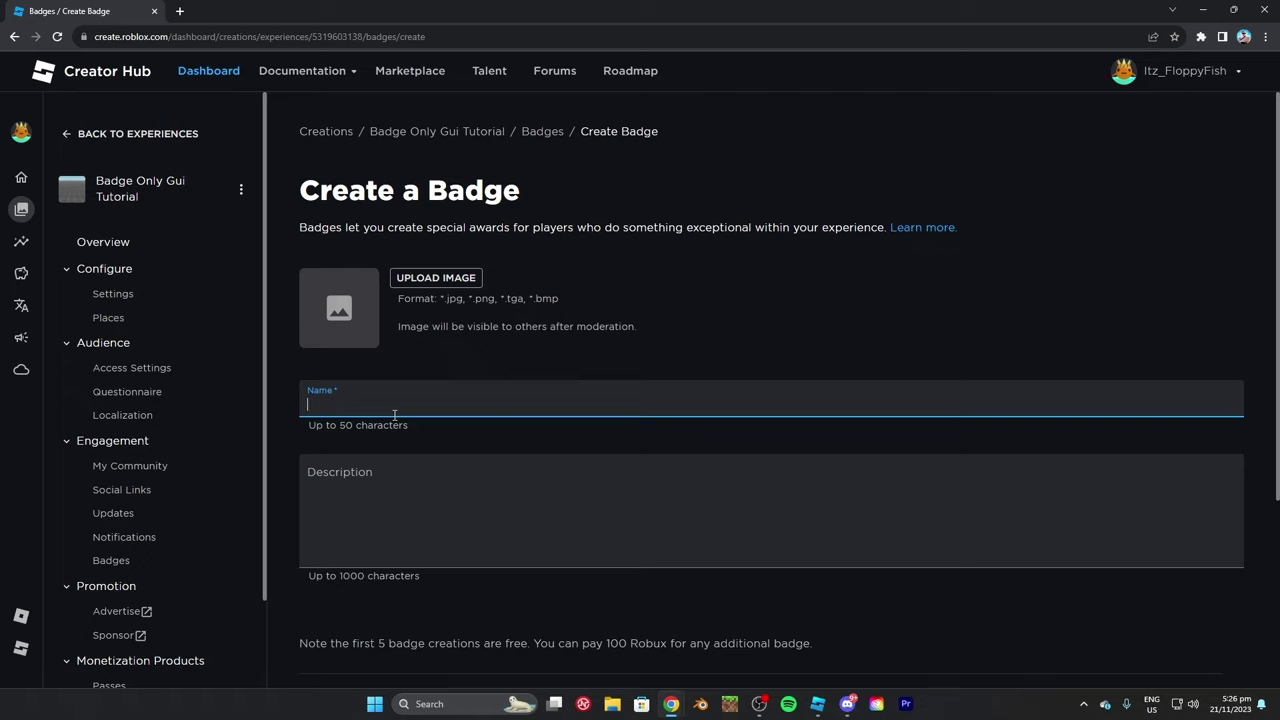
type("Fish Badge")
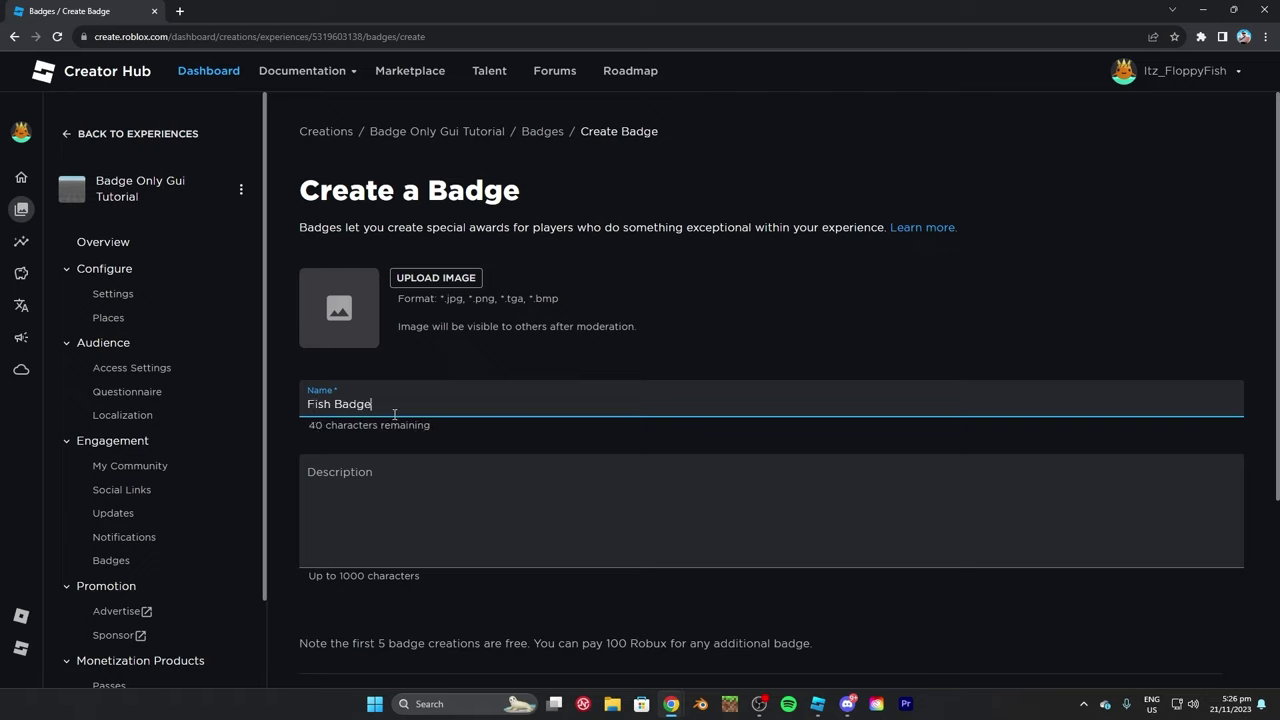
left_click(398, 463)
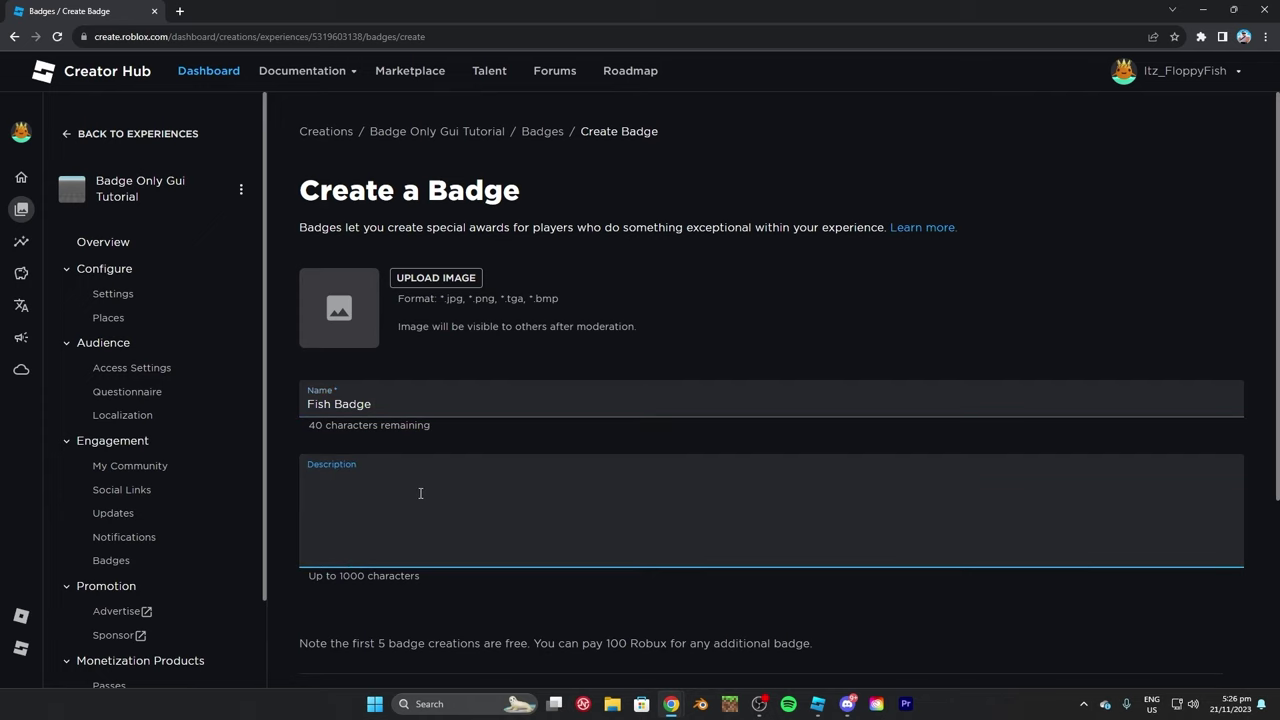
scroll(383, 504, "down", 1)
scroll(383, 504, "down", 1)
scroll(412, 472, "up", 2)
scroll(529, 334, "down", 3)
scroll(634, 289, "up", 2)
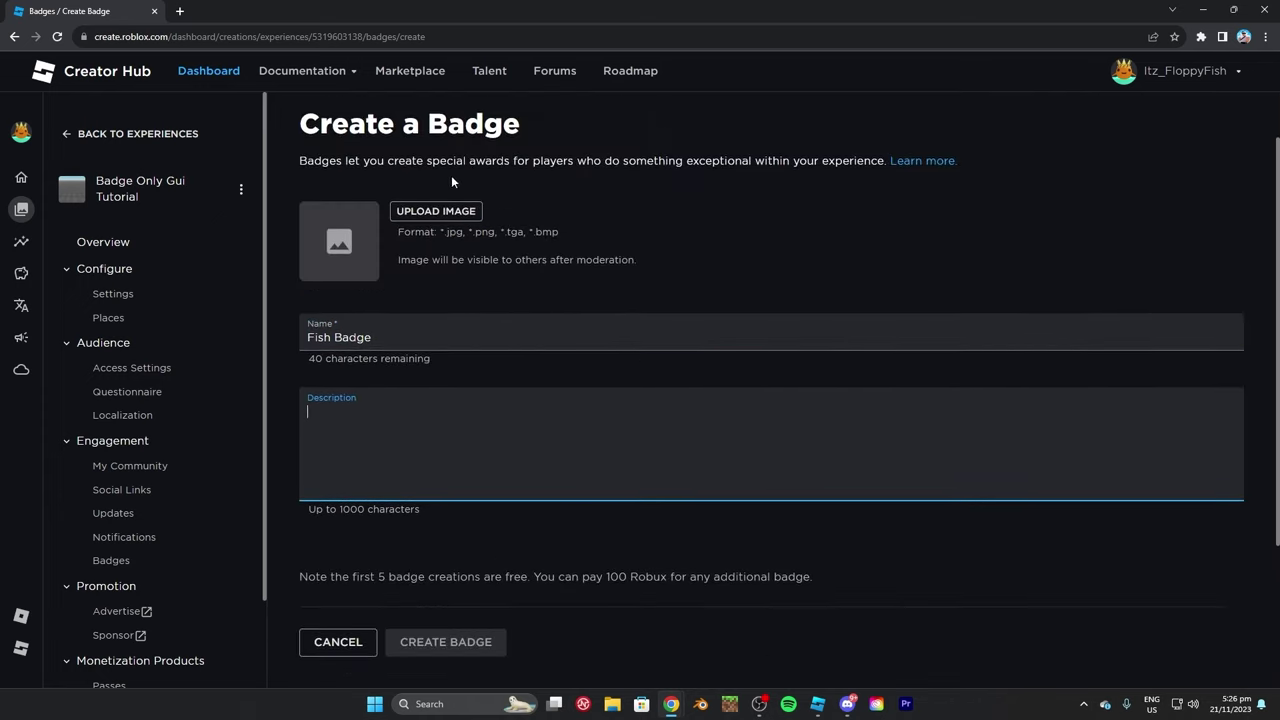
scroll(486, 550, "down", 1)
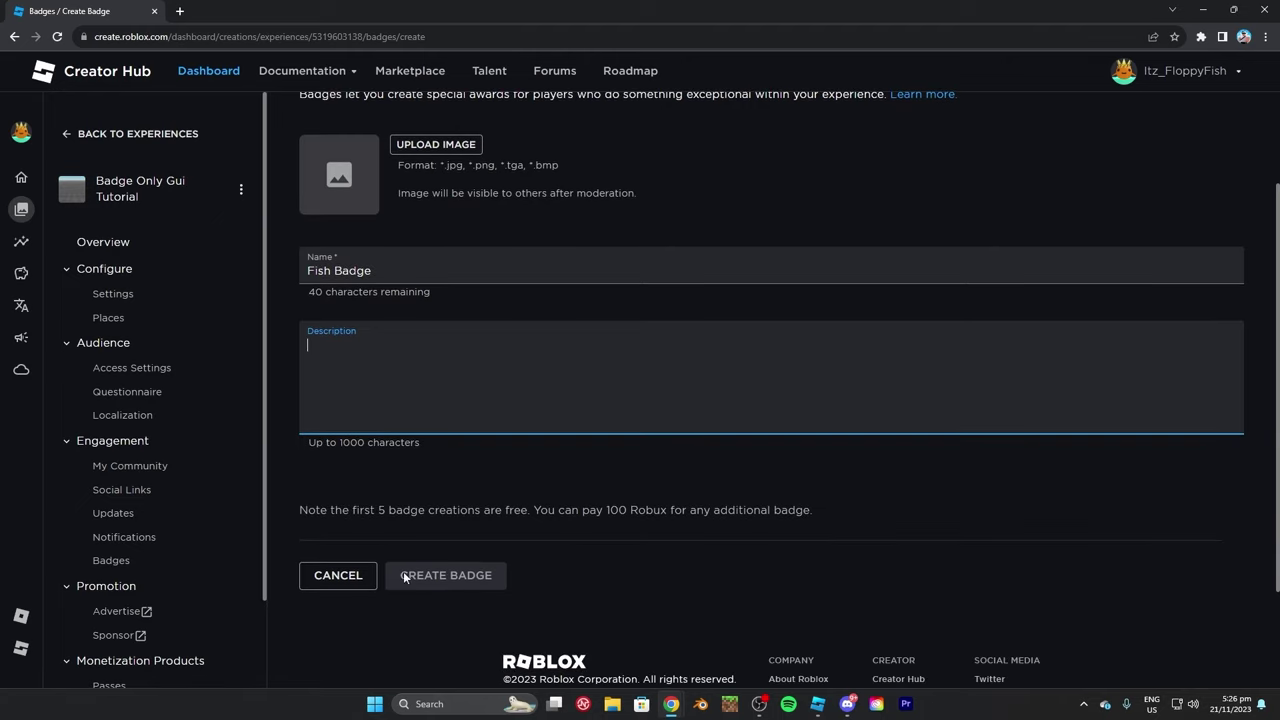
scroll(437, 306, "up", 1)
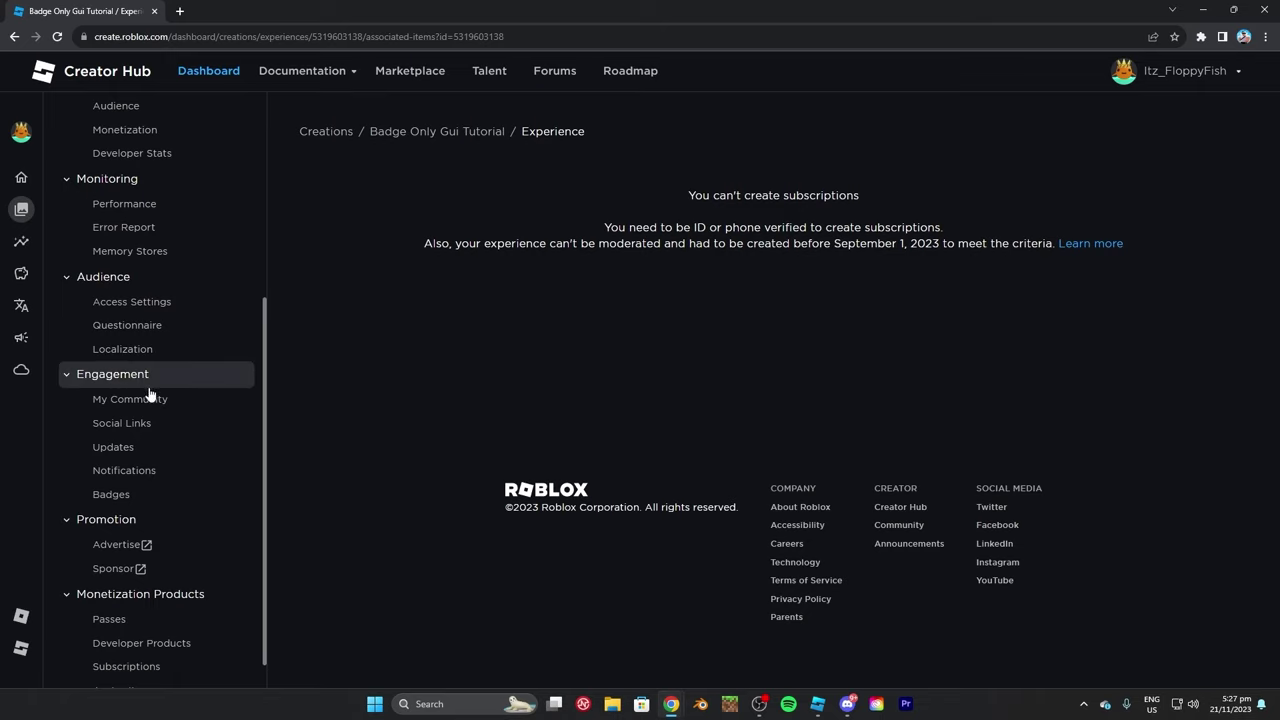
Copy the Fish Badge's asset ID from the Badges list and return to Roblox Studio
left_click(128, 496)
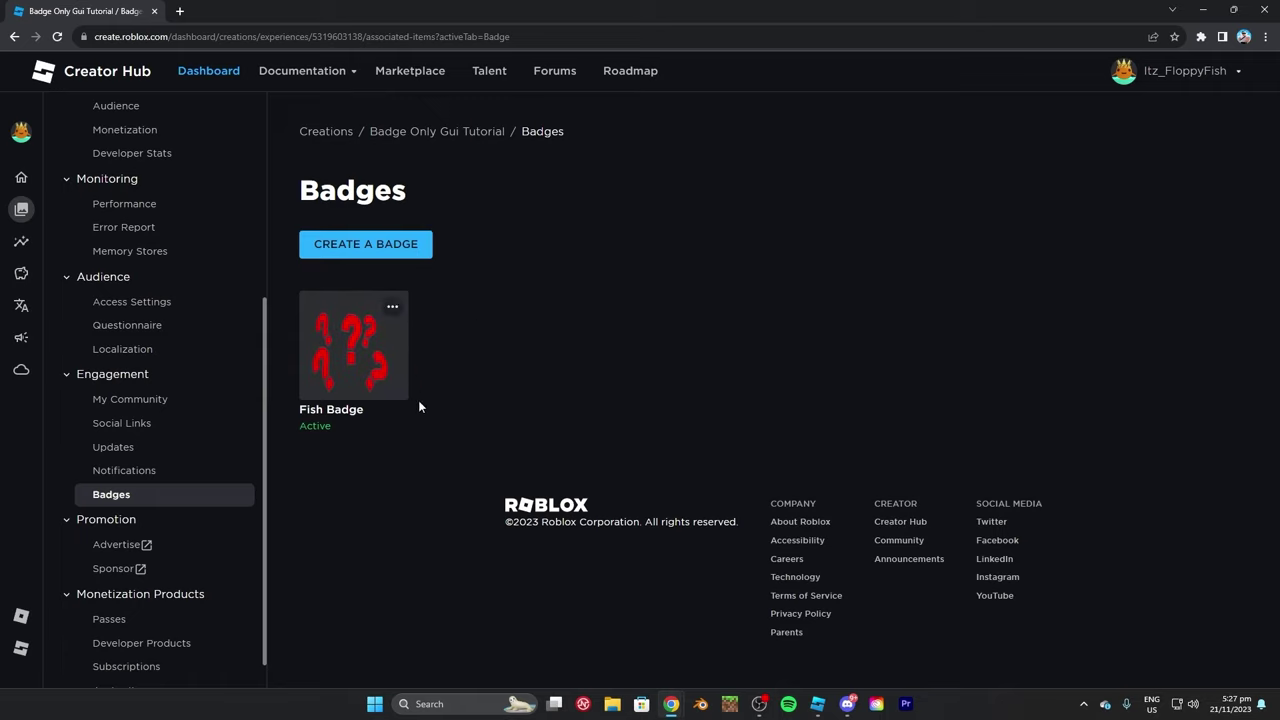
left_click(393, 309)
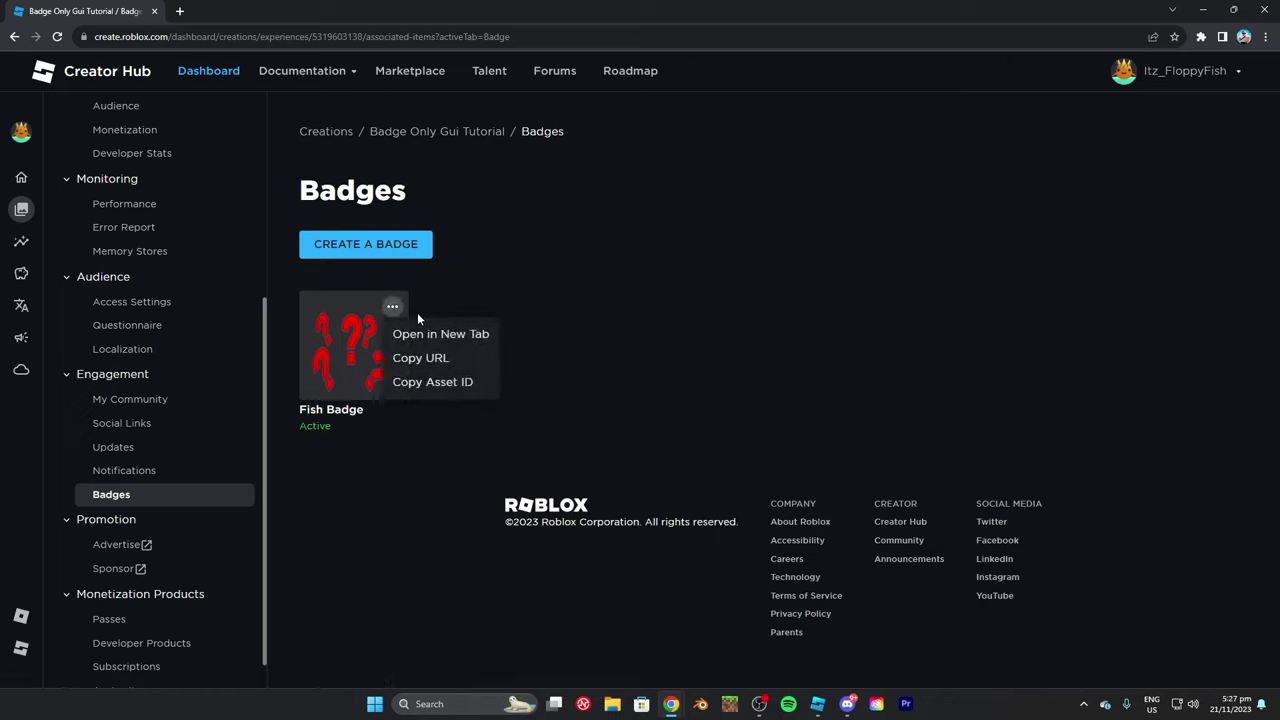
left_click(455, 384)
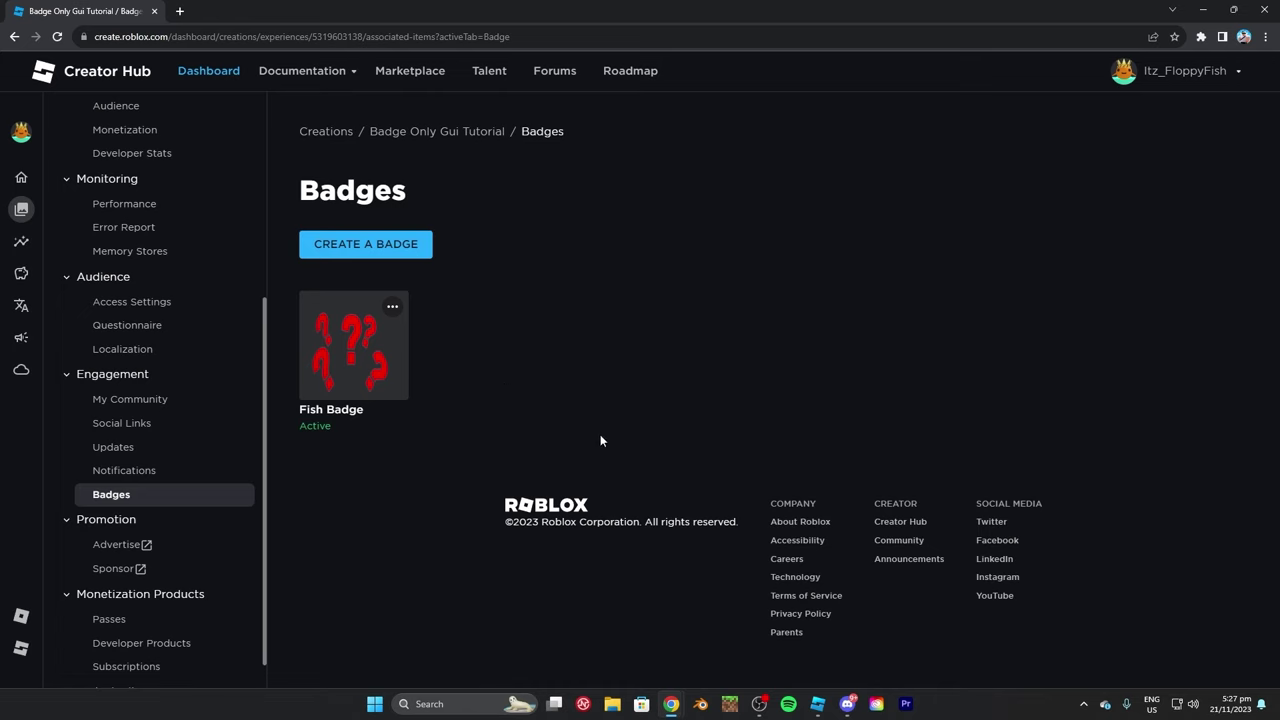
key("alt+Tab")
double_click(1110, 314)
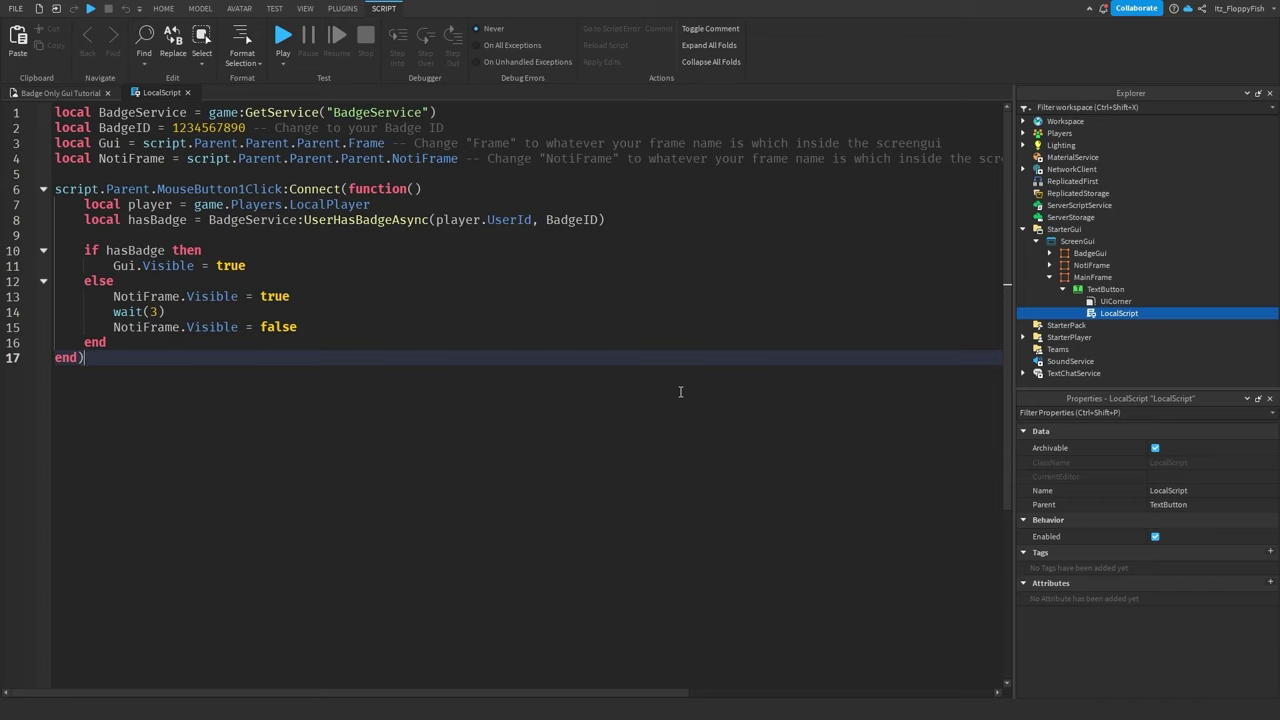
double_click(205, 127)
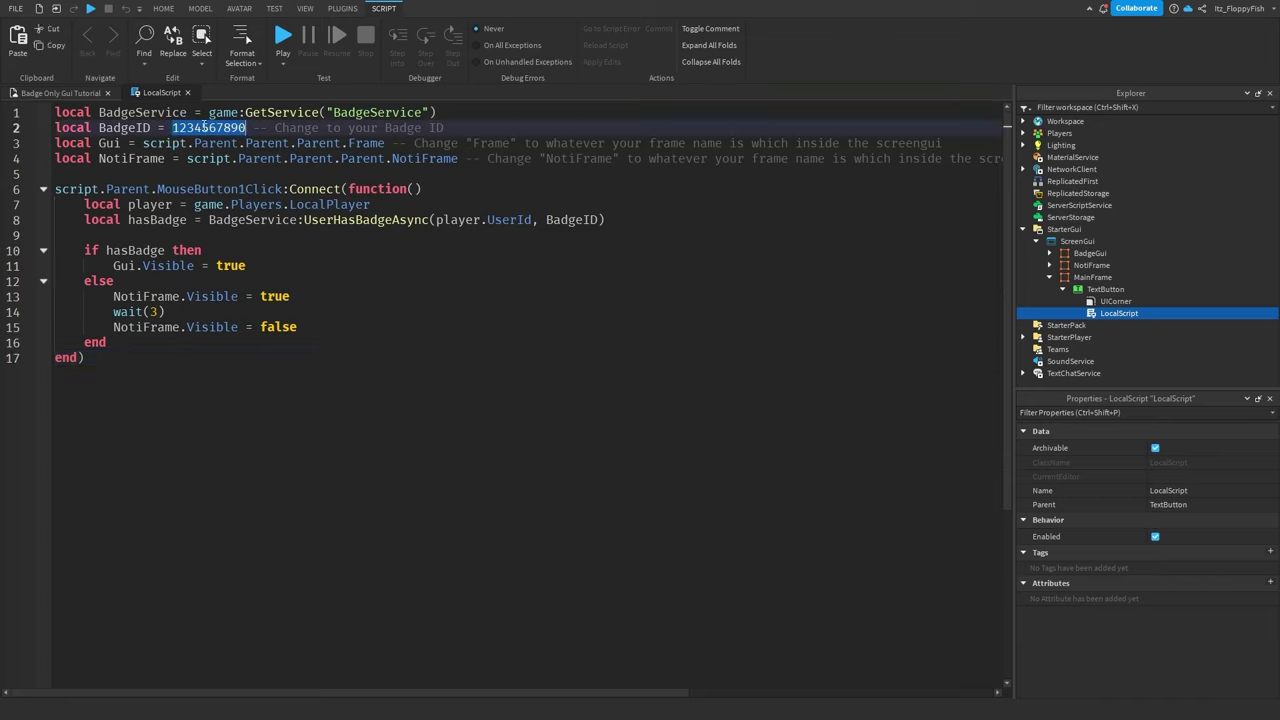
key("BackSpace")
key("ctrl+v")
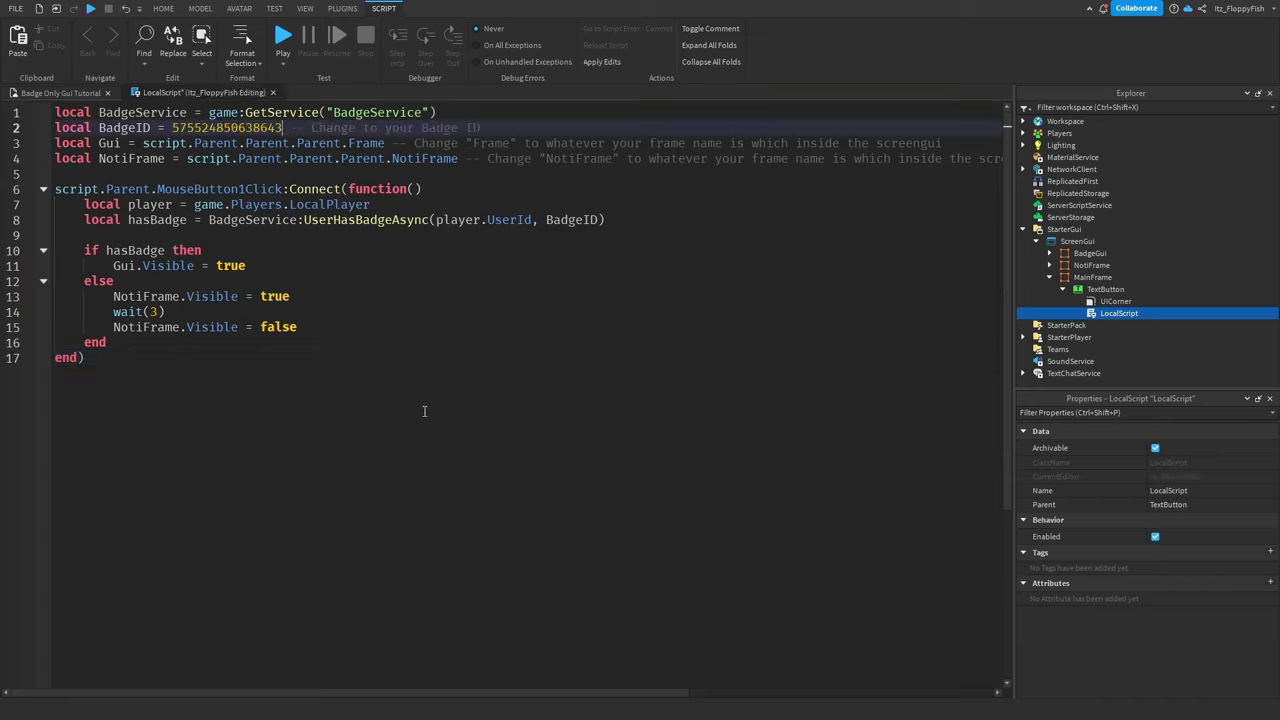